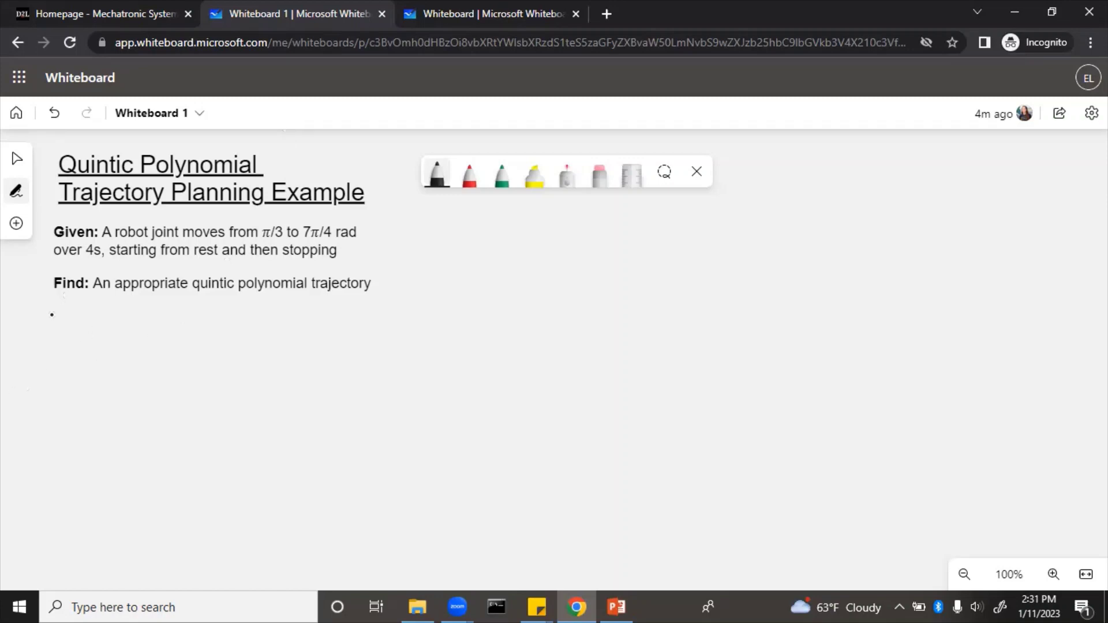
- Handwrite the heading 'Procedure' below the Find line and underline it
mouse_move(52, 313)
left_mouse_down()
mouse_move(52, 330)
mouse_move(74, 325)
left_mouse_up()
left_click_drag(81, 329, 104, 331)
left_click_drag(108, 325, 111, 330)
left_click_drag(114, 324, 151, 329)
left_click_drag(41, 337, 161, 340)
- Write step '1) specify initial conditions' under the heading
left_click(54, 353)
left_click_drag(52, 352, 56, 367)
left_click(65, 354)
left_click(76, 355)
mouse_move(80, 355)
left_mouse_down()
mouse_move(72, 363)
mouse_move(117, 365)
left_mouse_up()
left_click_drag(124, 354, 373, 365)
mouse_move(50, 384)
left_mouse_down()
mouse_move(66, 397)
mouse_move(87, 386)
left_mouse_up()
- Write step 2) as 'take d/dt, d²/dt²'
left_click_drag(91, 389, 115, 398)
mouse_move(134, 386)
left_mouse_down()
mouse_move(151, 403)
mouse_move(199, 387)
left_mouse_up()
mouse_move(208, 381)
left_mouse_down()
mouse_move(197, 401)
mouse_move(226, 404)
left_mouse_up()
left_click_drag(224, 385, 233, 394)
- Write step '3) matrix form TC=Q' on a new line
left_click_drag(50, 414, 60, 433)
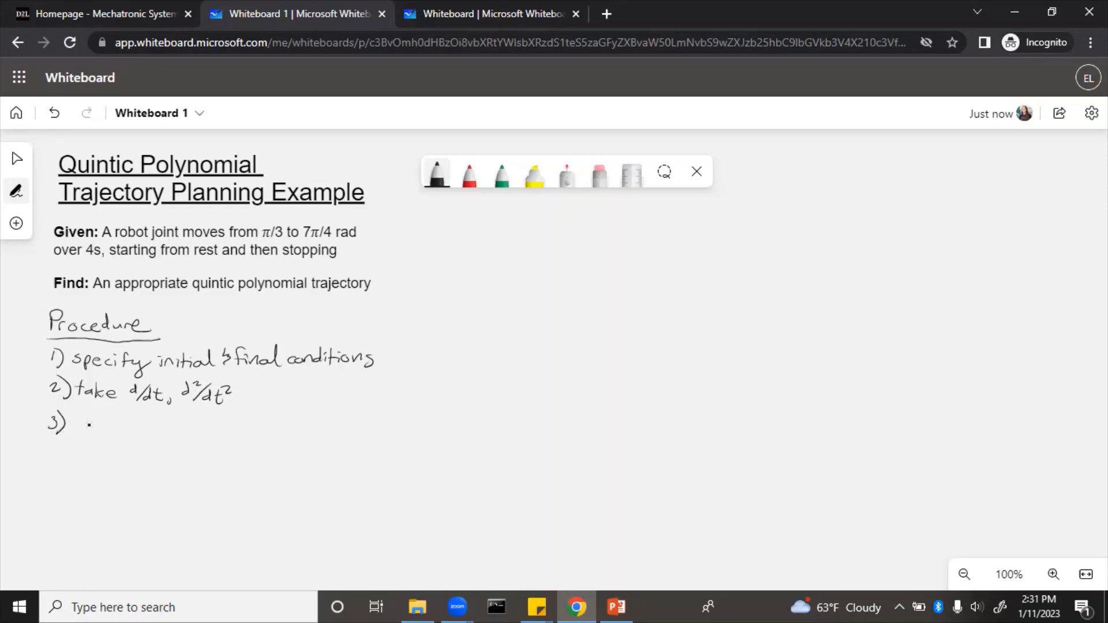
left_click_drag(79, 423, 231, 434)
mouse_move(256, 422)
left_mouse_down()
mouse_move(253, 434)
mouse_move(270, 427)
left_mouse_up()
left_click_drag(283, 419, 289, 433)
- Write step '4) solve C=T⁻¹Q' to finish the list
left_click_drag(54, 448, 72, 469)
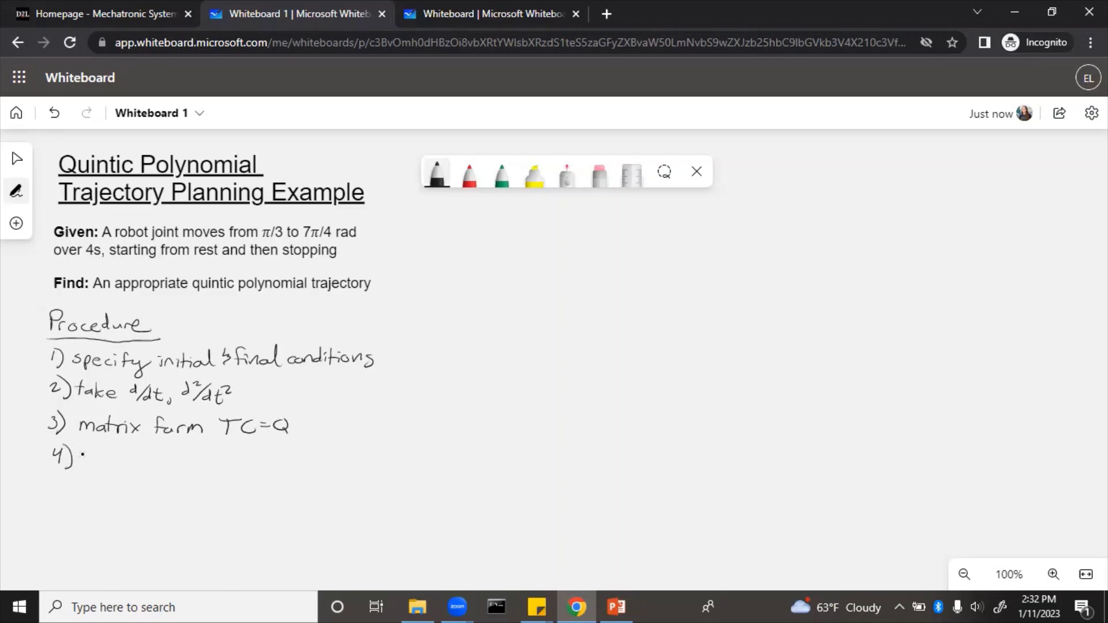
mouse_move(87, 452)
left_mouse_down()
mouse_move(81, 466)
mouse_move(157, 468)
mouse_move(178, 456)
left_mouse_up()
left_click_drag(168, 462, 178, 461)
left_click_drag(181, 454, 198, 453)
mouse_move(189, 454)
left_mouse_down()
mouse_move(189, 468)
mouse_move(205, 450)
left_mouse_up()
left_click_drag(207, 447, 207, 453)
left_click_drag(219, 457, 218, 457)
left_click_drag(221, 468, 229, 474)
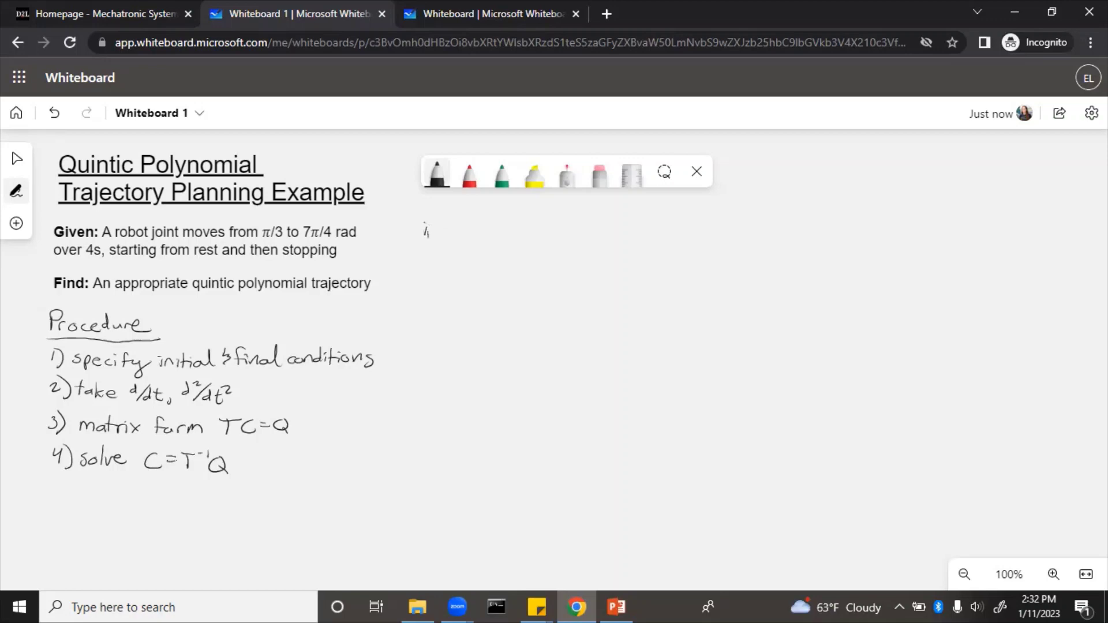
- Handwrite rows 'initial'/'final' and headers q(rad), v(rad/s), a(rad/s²), t(s) beside the title
mouse_move(429, 230)
left_mouse_down()
mouse_move(470, 240)
mouse_move(420, 259)
mouse_move(461, 272)
left_mouse_up()
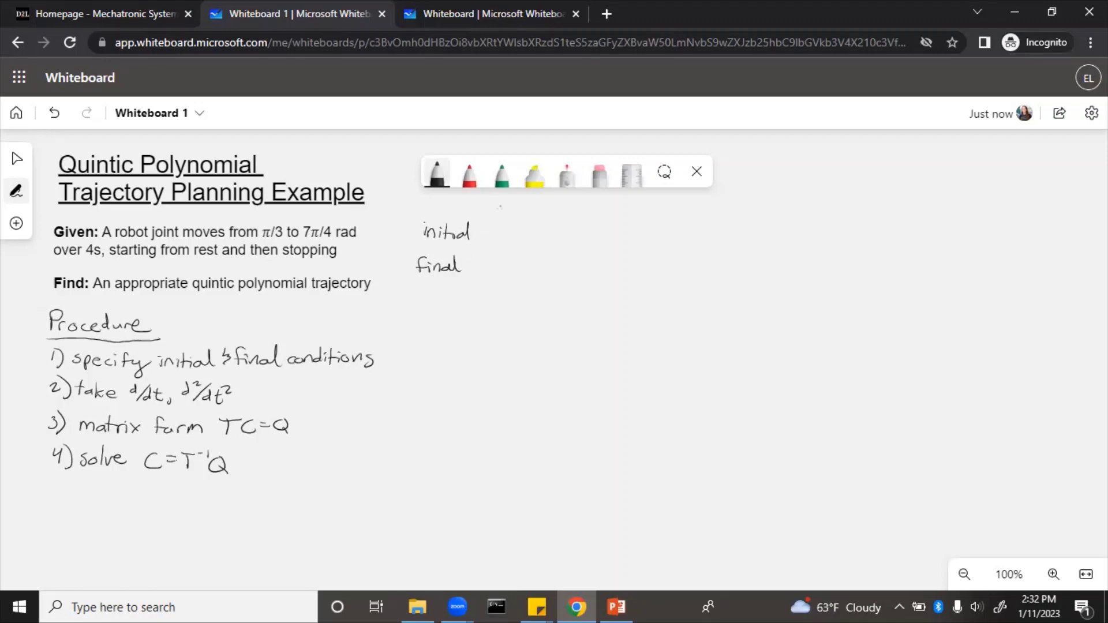
mouse_move(494, 206)
left_mouse_down()
mouse_move(495, 222)
mouse_move(532, 214)
mouse_move(539, 196)
mouse_move(542, 219)
mouse_move(576, 211)
left_mouse_up()
mouse_move(585, 200)
left_mouse_down()
mouse_move(583, 217)
mouse_move(608, 201)
mouse_move(620, 218)
left_mouse_up()
left_click(636, 216)
mouse_move(626, 202)
left_mouse_down()
mouse_move(628, 220)
mouse_move(691, 205)
left_mouse_up()
left_click(679, 206)
mouse_move(692, 208)
left_mouse_down()
mouse_move(707, 200)
mouse_move(712, 218)
left_mouse_up()
left_click_drag(718, 207, 726, 208)
mouse_move(726, 199)
left_mouse_down()
mouse_move(728, 223)
mouse_move(758, 210)
mouse_move(784, 221)
left_mouse_up()
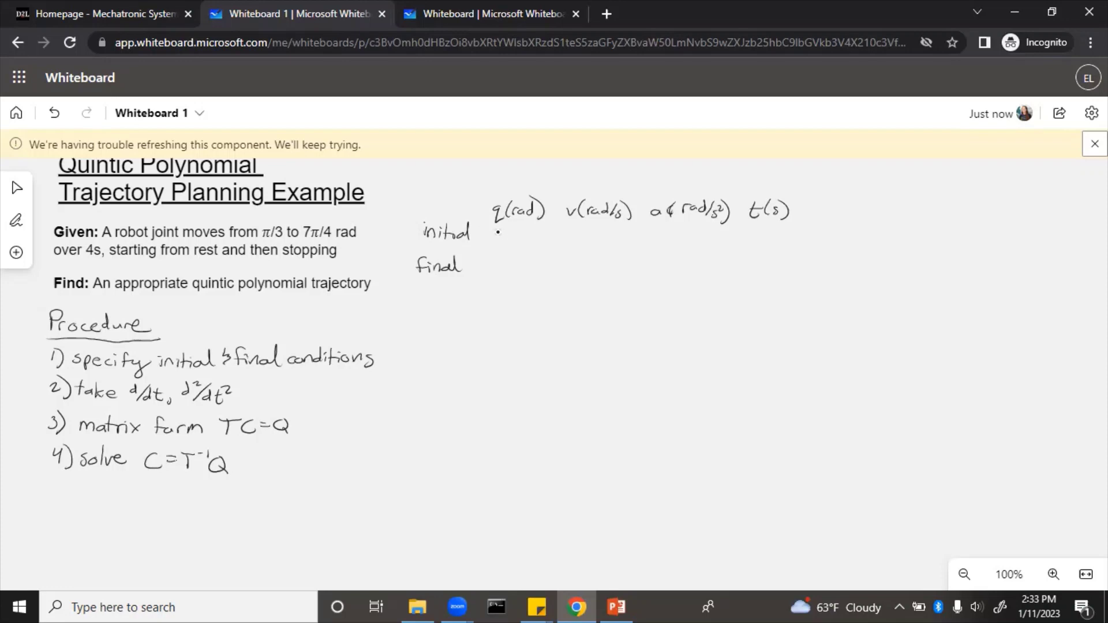
- Fill the table: initial π/3, 0, 0, 0 and final 7π/4, 0, 0, 4
mouse_move(494, 233)
left_mouse_down()
mouse_move(517, 244)
mouse_move(494, 273)
mouse_move(510, 263)
mouse_move(526, 273)
left_mouse_up()
left_click(445, 256)
left_click_drag(594, 233, 589, 268)
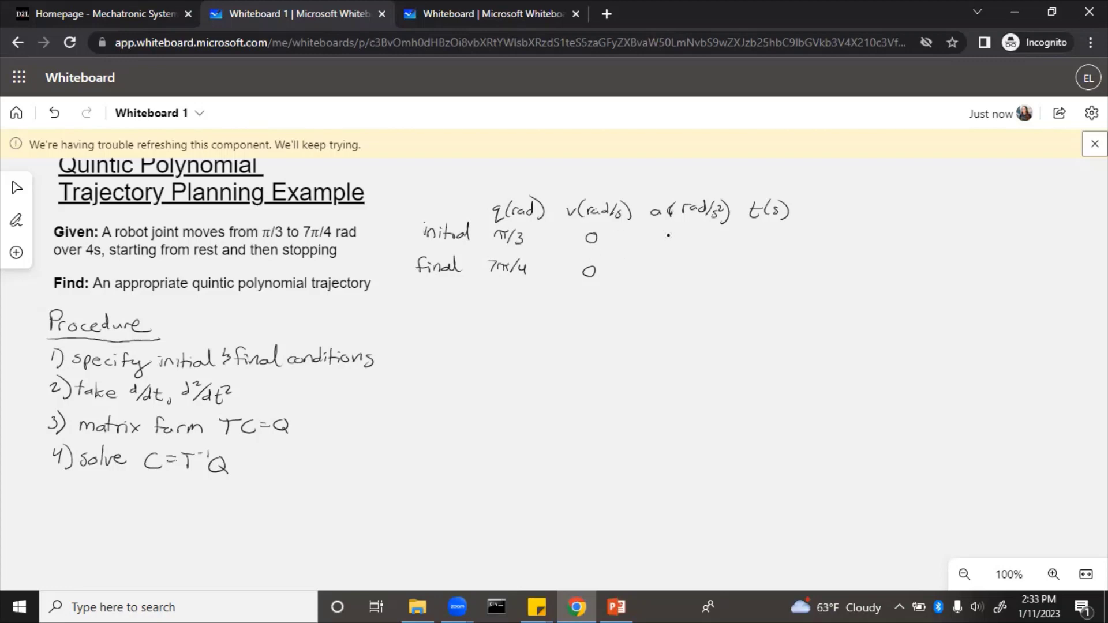
mouse_move(684, 232)
left_mouse_down()
mouse_move(677, 269)
mouse_move(685, 264)
left_mouse_up()
mouse_move(765, 234)
left_mouse_down()
mouse_move(758, 242)
mouse_move(765, 233)
left_mouse_up()
left_click_drag(760, 255, 764, 275)
- Write q(t) = c₀ + c₁t + c₂t² + c₃t³ + c₄t⁴ + c₅t⁵ below the table
mouse_move(448, 319)
left_mouse_down()
mouse_move(444, 343)
mouse_move(474, 320)
mouse_move(476, 331)
mouse_move(562, 329)
left_mouse_up()
mouse_move(569, 312)
left_mouse_down()
mouse_move(568, 328)
mouse_move(573, 318)
mouse_move(582, 327)
left_mouse_up()
left_click_drag(577, 322, 592, 322)
mouse_move(602, 319)
left_mouse_down()
mouse_move(603, 328)
mouse_move(655, 321)
left_mouse_up()
left_click_drag(648, 315, 648, 328)
mouse_move(668, 317)
left_mouse_down()
mouse_move(666, 328)
mouse_move(683, 327)
left_mouse_up()
mouse_move(676, 317)
left_mouse_down()
mouse_move(697, 307)
mouse_move(728, 323)
left_mouse_up()
mouse_move(727, 319)
left_mouse_down()
mouse_move(749, 310)
mouse_move(753, 323)
left_mouse_up()
left_click_drag(741, 311, 780, 314)
mouse_move(773, 309)
left_mouse_down()
mouse_move(772, 319)
mouse_move(797, 324)
mouse_move(822, 303)
left_mouse_up()
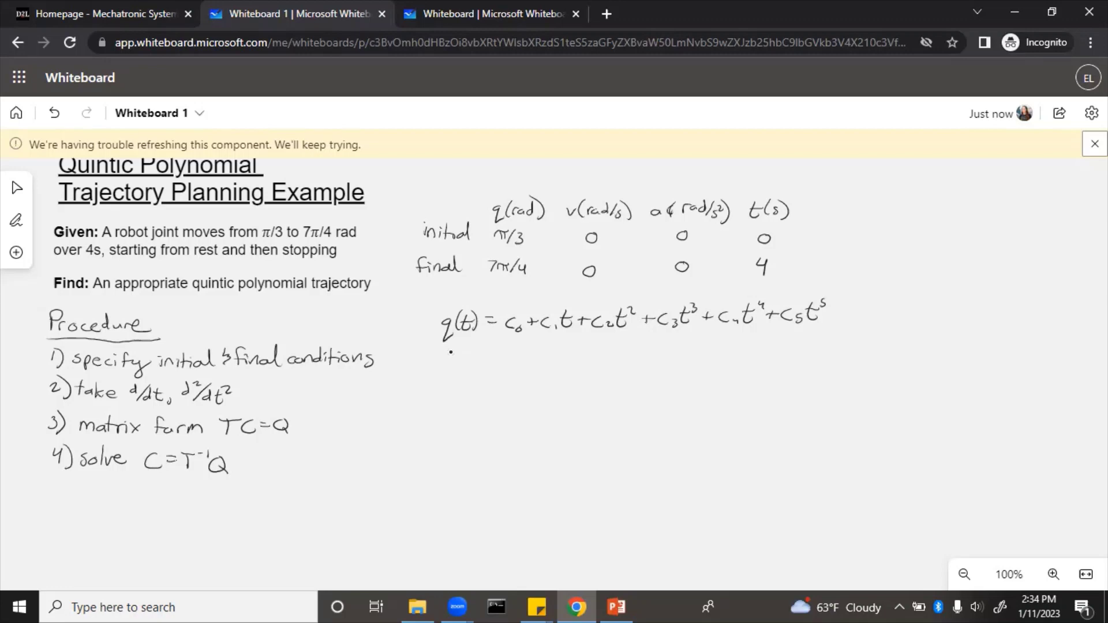
- Write q̇(t) = c₁ + 2c₂t + 3c₃t² + 4c₄t³ + 5c₅t⁴ under q(t)
mouse_move(451, 351)
left_mouse_down()
mouse_move(449, 371)
mouse_move(461, 361)
left_mouse_up()
mouse_move(468, 345)
left_mouse_down()
mouse_move(472, 357)
mouse_move(535, 359)
left_mouse_up()
left_click_drag(539, 353, 544, 359)
left_click_drag(551, 347, 564, 359)
left_click_drag(574, 354, 592, 360)
left_click_drag(583, 350, 616, 350)
left_click_drag(609, 346, 609, 355)
mouse_move(621, 340)
left_mouse_down()
mouse_move(623, 359)
mouse_move(648, 360)
left_mouse_up()
mouse_move(660, 341)
left_mouse_down()
mouse_move(658, 359)
mouse_move(673, 345)
left_mouse_up()
left_click_drag(674, 348, 683, 348)
left_click_drag(678, 344, 697, 353)
left_click_drag(701, 349, 707, 356)
left_click_drag(716, 352, 718, 358)
mouse_move(725, 338)
left_mouse_down()
mouse_move(725, 358)
mouse_move(732, 344)
left_mouse_up()
left_click_drag(731, 337, 751, 348)
mouse_move(753, 342)
left_mouse_down()
mouse_move(761, 357)
mouse_move(798, 356)
left_mouse_up()
left_click_drag(794, 344, 808, 344)
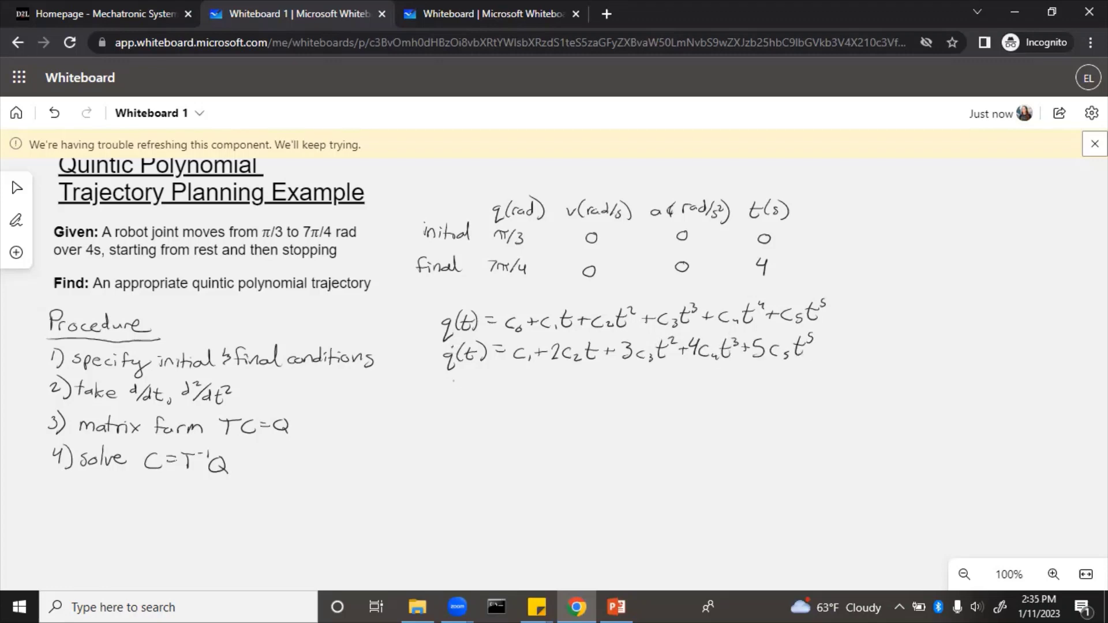
- Write q̈(t) = 2c₂ + 6c₃t + 12c₄t² + 20c₅t³, fixing q̇'s last exponent to 4
mouse_move(454, 382)
left_mouse_down()
mouse_move(446, 401)
mouse_move(470, 391)
left_mouse_up()
left_click_drag(468, 381, 478, 380)
mouse_move(480, 372)
left_mouse_down()
mouse_move(483, 390)
mouse_move(503, 374)
left_mouse_up()
left_click_drag(496, 382, 529, 389)
left_click_drag(543, 379, 552, 391)
mouse_move(559, 374)
left_mouse_down()
mouse_move(558, 387)
mouse_move(568, 381)
left_mouse_up()
left_click_drag(582, 374, 591, 388)
left_click_drag(600, 385, 612, 389)
left_click_drag(607, 380, 625, 377)
mouse_move(629, 378)
left_mouse_down()
mouse_move(639, 378)
mouse_move(632, 387)
left_mouse_up()
mouse_move(644, 375)
left_mouse_down()
mouse_move(642, 388)
mouse_move(658, 389)
left_mouse_up()
mouse_move(673, 378)
left_mouse_down()
mouse_move(664, 388)
mouse_move(689, 390)
left_mouse_up()
left_click_drag(684, 379, 696, 378)
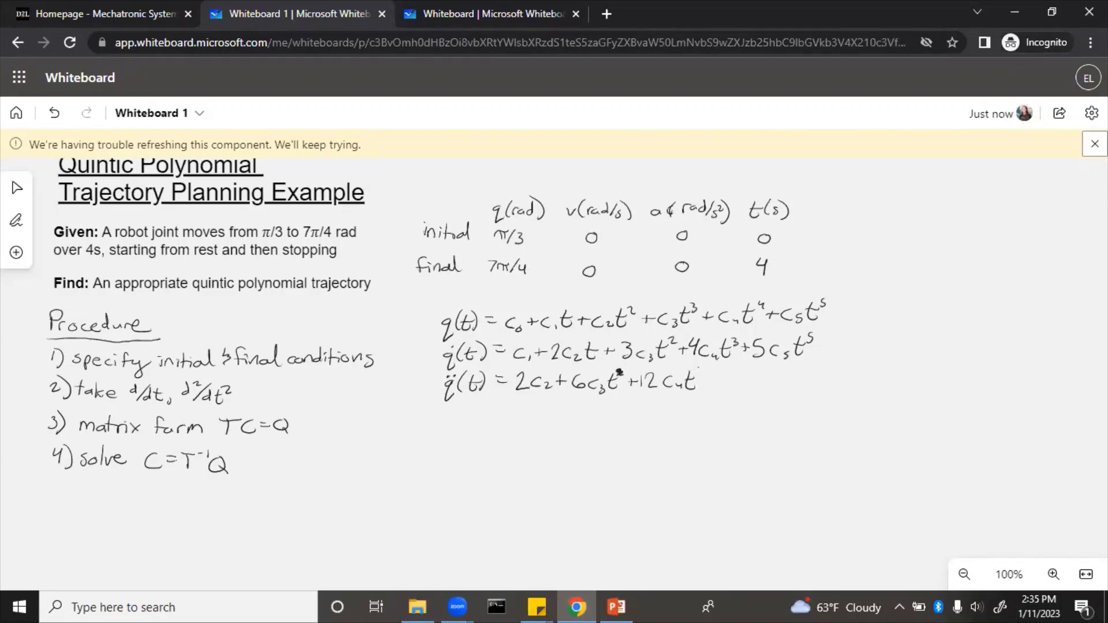
left_click_drag(692, 367, 699, 375)
left_click_drag(699, 380, 728, 388)
left_click_drag(739, 376, 738, 383)
left_click_drag(815, 334, 816, 351)
left_click_drag(755, 376, 755, 387)
mouse_move(760, 378)
left_mouse_down()
mouse_move(762, 388)
mouse_move(767, 379)
left_mouse_up()
mouse_move(778, 366)
left_mouse_down()
mouse_move(777, 387)
mouse_move(784, 374)
left_mouse_up()
left_click_drag(786, 366, 788, 375)
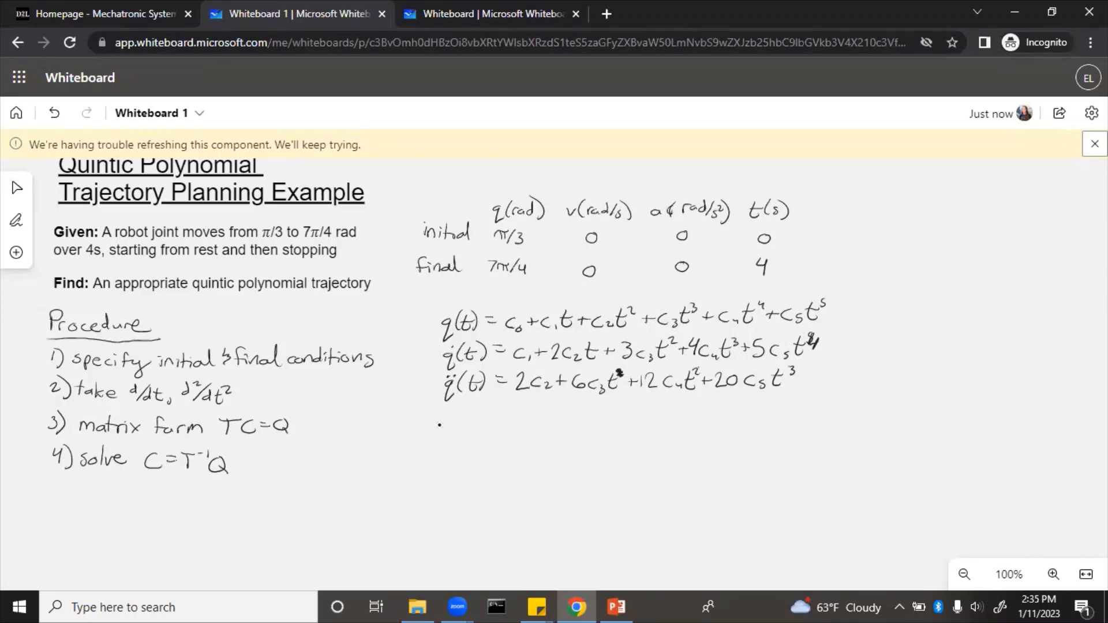
- Start writing 'matrix form' below the equations
left_click_drag(448, 426, 481, 434)
left_click_drag(475, 425, 494, 426)
left_click(498, 420)
left_click_drag(496, 426, 514, 434)
mouse_move(514, 421)
left_mouse_down()
mouse_move(504, 434)
mouse_move(542, 424)
left_mouse_up()
mouse_move(547, 425)
left_mouse_down()
mouse_move(605, 434)
mouse_move(618, 417)
mouse_move(637, 433)
mouse_move(653, 420)
left_mouse_up()
- Complete 'TC=Q' and label T as 6x6 and C as 6x1 beneath it
mouse_move(644, 427)
left_mouse_down()
mouse_move(668, 424)
mouse_move(676, 436)
left_mouse_up()
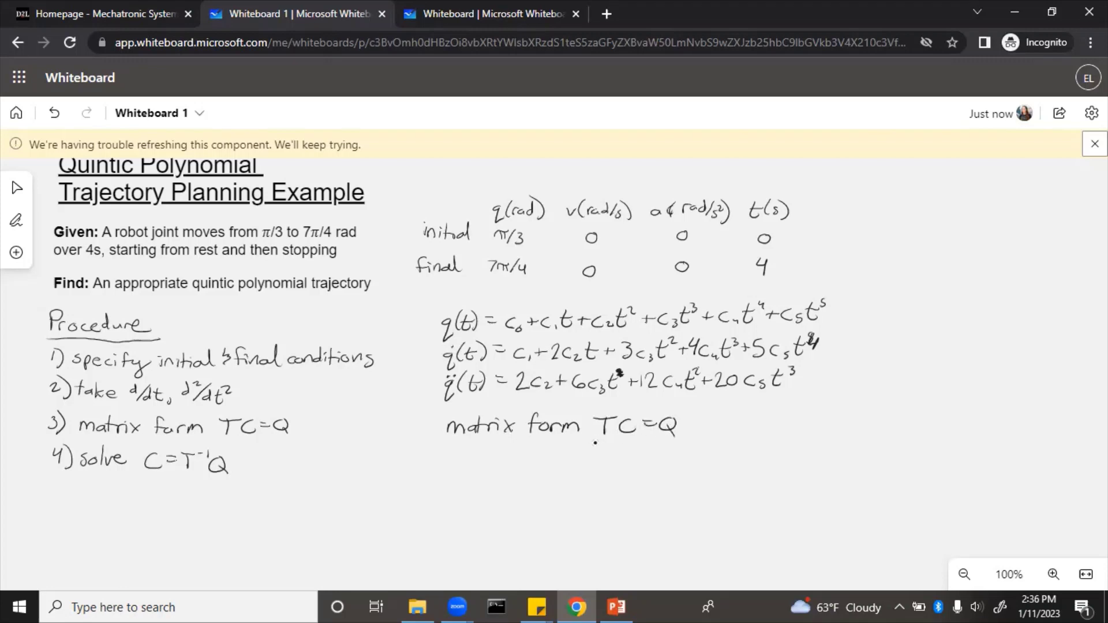
left_click_drag(591, 441, 600, 447)
left_click_drag(600, 442, 635, 450)
left_click_drag(645, 442, 670, 444)
- Draw the bracketed T matrix labelled 'T : coeffs'
mouse_move(469, 475)
left_mouse_down()
mouse_move(452, 530)
mouse_move(469, 534)
mouse_move(489, 495)
mouse_move(510, 503)
left_mouse_up()
left_click(497, 504)
left_click_drag(523, 497, 545, 507)
left_click_drag(554, 492, 547, 511)
left_click_drag(541, 502, 555, 498)
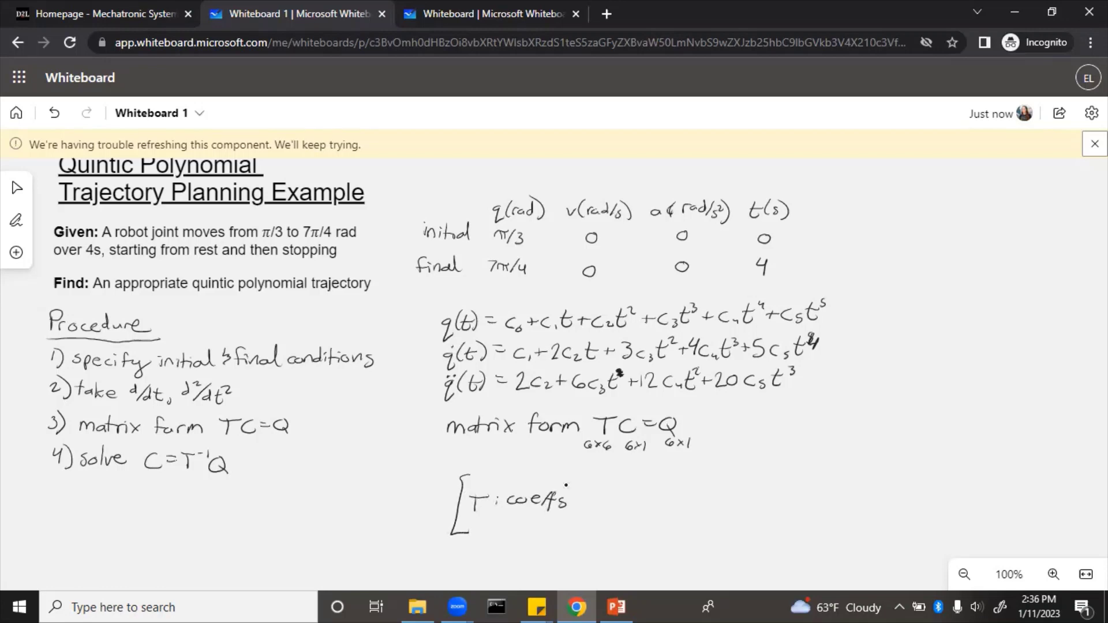
mouse_move(561, 479)
left_mouse_down()
mouse_move(579, 506)
mouse_move(577, 529)
mouse_move(565, 531)
left_mouse_up()
- Draw the c₀…c₅ column vector and the Q vector from q₀ to qf
left_click_drag(596, 471, 586, 560)
left_click_drag(597, 477, 606, 506)
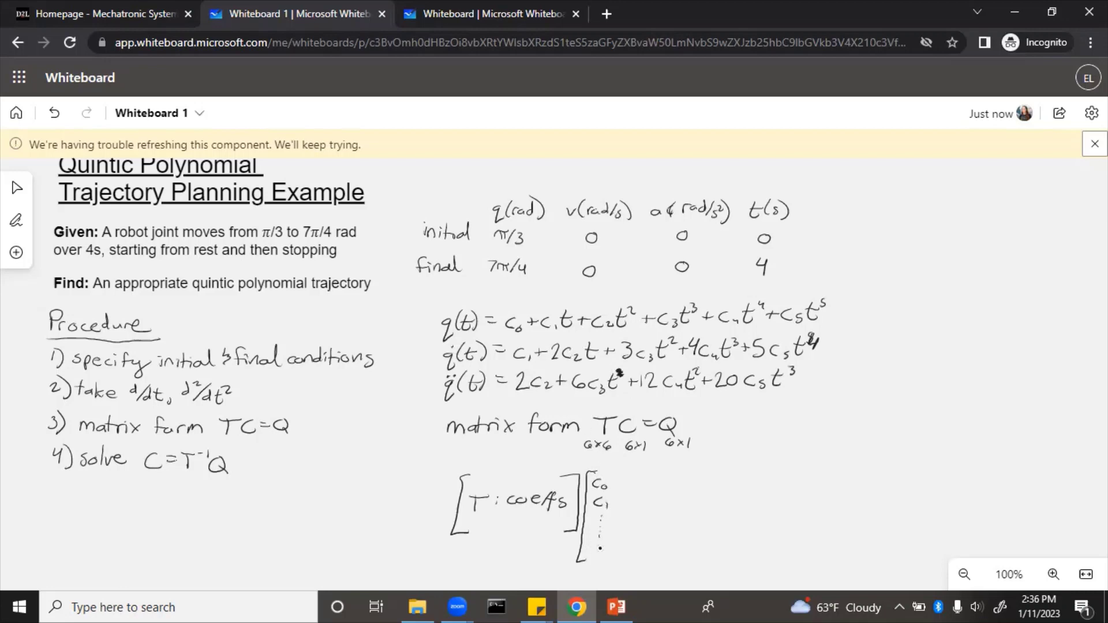
left_click_drag(605, 549, 615, 560)
left_click_drag(614, 473, 619, 555)
left_click_drag(660, 468, 652, 556)
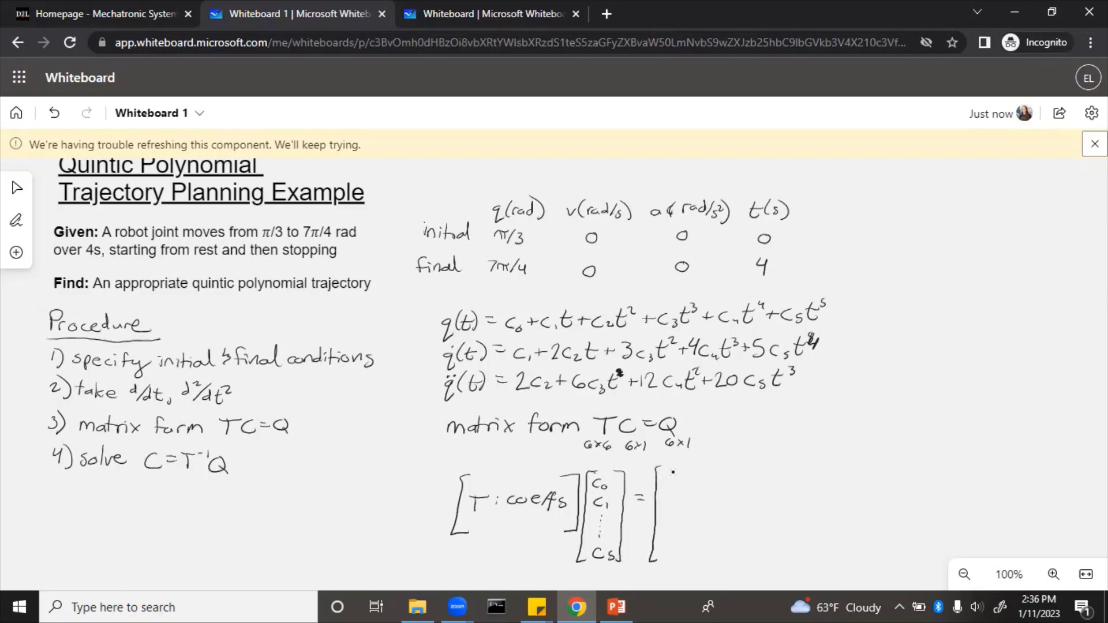
mouse_move(674, 471)
left_mouse_down()
mouse_move(667, 515)
mouse_move(681, 519)
mouse_move(669, 543)
left_mouse_up()
mouse_move(680, 533)
left_mouse_down()
mouse_move(668, 564)
mouse_move(694, 551)
mouse_move(699, 460)
mouse_move(690, 460)
left_mouse_up()
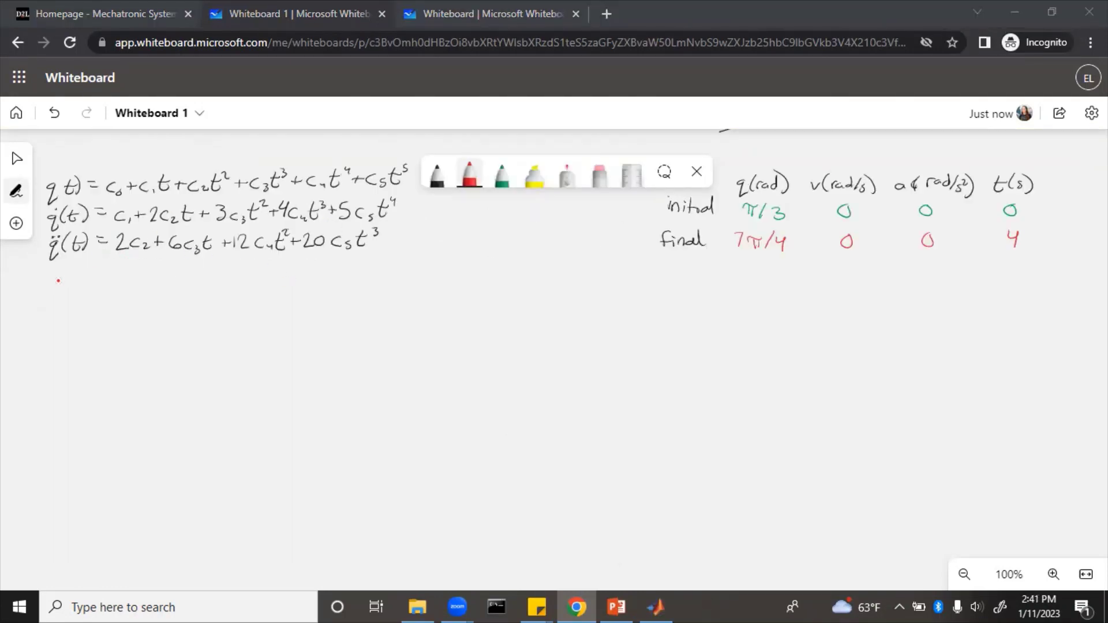
- Switch the pen to green ink
left_click(501, 173)
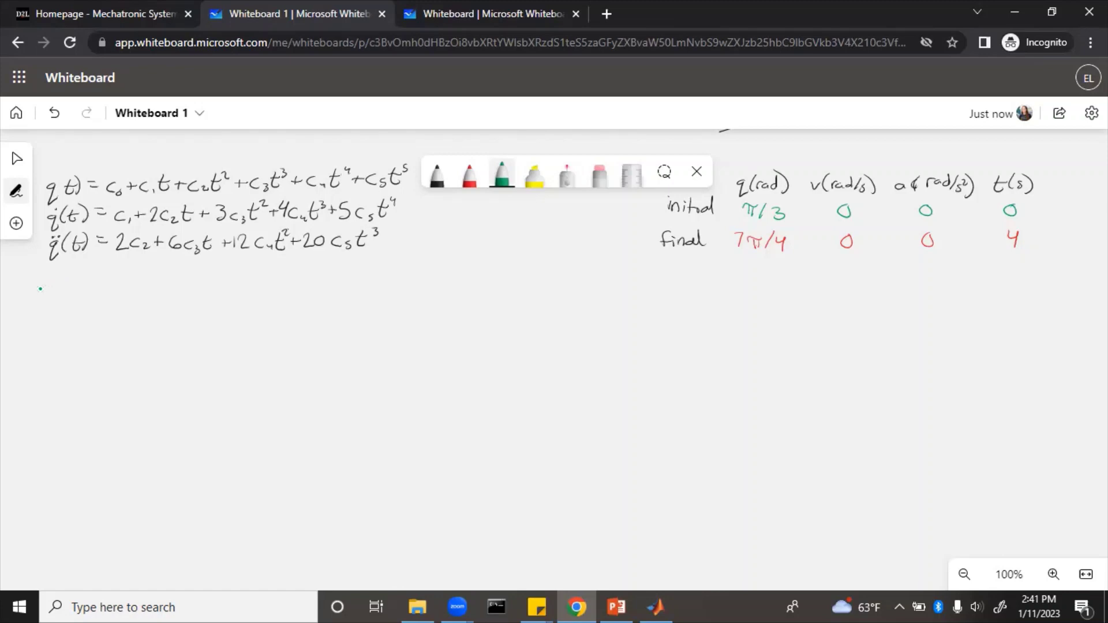
- In green, write q(0)=c₀ and q̇(0)=c₁ below the equations
mouse_move(48, 288)
left_mouse_down()
mouse_move(44, 313)
mouse_move(67, 295)
mouse_move(74, 303)
left_mouse_up()
left_click_drag(87, 287, 96, 287)
left_click_drag(88, 293, 115, 292)
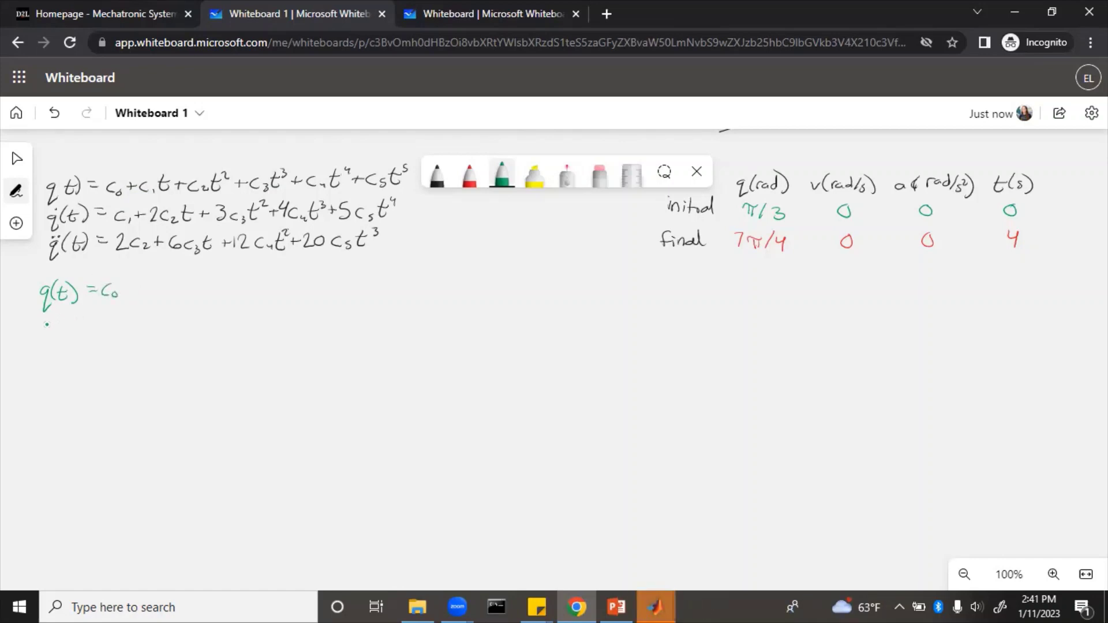
mouse_move(53, 328)
left_mouse_down()
mouse_move(49, 343)
mouse_move(57, 334)
left_mouse_up()
left_click_drag(66, 317, 68, 333)
mouse_move(62, 324)
left_mouse_down()
mouse_move(76, 334)
mouse_move(95, 321)
left_mouse_up()
left_click_drag(86, 326, 111, 329)
left_click_drag(118, 323, 119, 326)
- Write q̈(0)=2c₂ and correct the velocity line's argument to 0
mouse_move(52, 358)
left_mouse_down()
mouse_move(50, 379)
mouse_move(97, 351)
left_mouse_up()
left_click(49, 350)
left_click(52, 354)
left_click_drag(88, 358, 115, 361)
left_click_drag(127, 350, 129, 359)
left_click_drag(132, 352, 145, 360)
left_click_drag(65, 321, 70, 326)
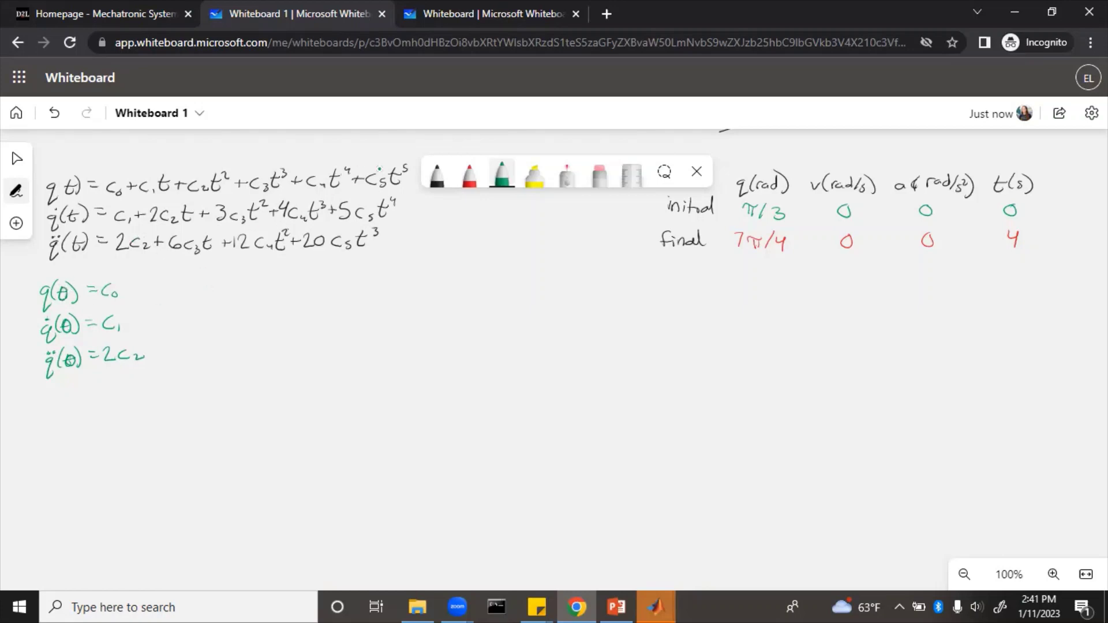
- In red, write the final-position equation q(4) = c₀+4c₁+16c₂+64c₃+256c₄+1024c₅
left_click(469, 174)
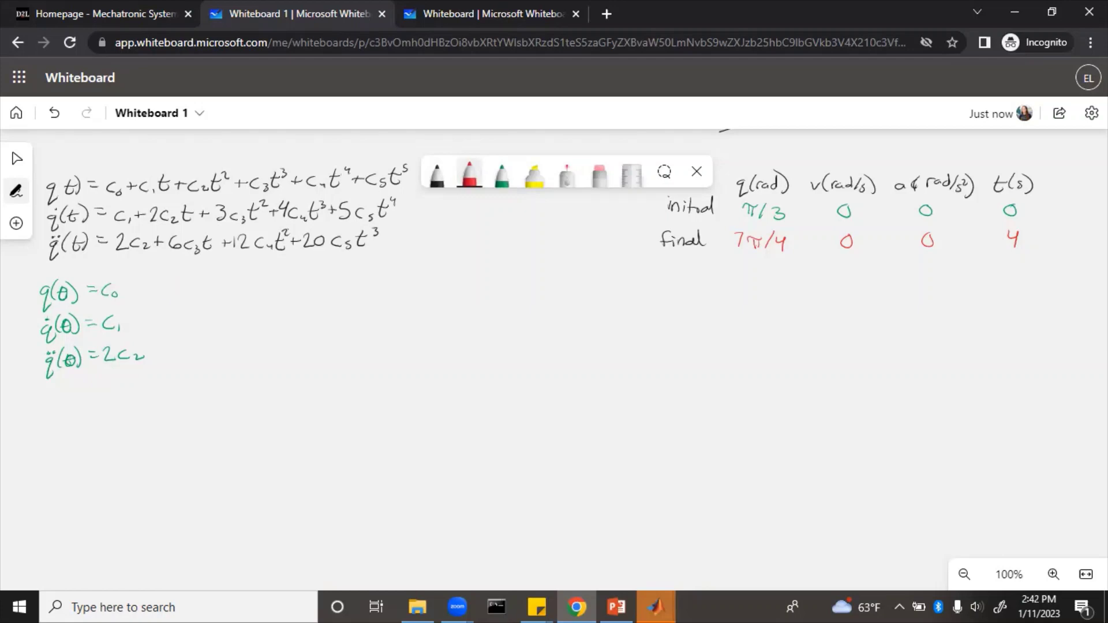
mouse_move(185, 290)
left_mouse_down()
mouse_move(181, 308)
mouse_move(206, 286)
mouse_move(209, 299)
mouse_move(231, 287)
left_mouse_up()
left_click(181, 282)
key("ctrl+z")
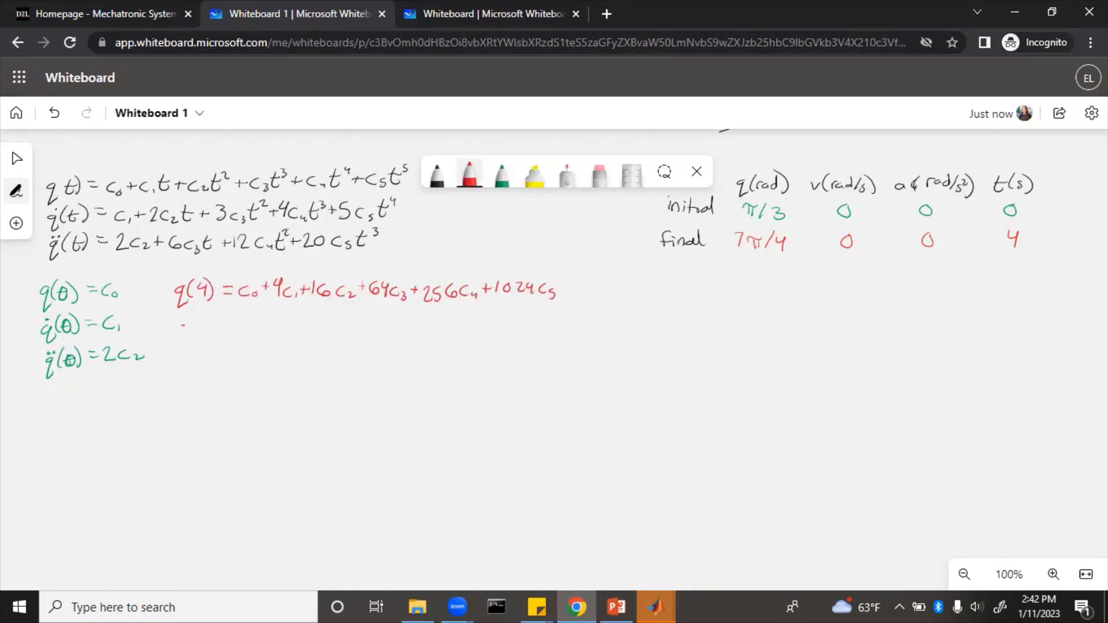
- Below it, write the red velocity line q̇(4) = c₁+8c₂+48c₃+256c₄+1280c₅
mouse_move(186, 326)
left_mouse_down()
mouse_move(183, 345)
mouse_move(209, 335)
left_mouse_up()
left_click(184, 319)
left_click_drag(221, 322, 229, 321)
left_click_drag(222, 326, 271, 324)
mouse_move(284, 319)
left_mouse_down()
mouse_move(280, 330)
mouse_move(295, 330)
left_mouse_up()
left_click_drag(299, 329, 319, 325)
left_click_drag(326, 315, 329, 329)
left_click_drag(343, 317, 351, 330)
left_click_drag(357, 325, 372, 327)
left_click_drag(368, 323, 389, 327)
mouse_move(400, 317)
left_mouse_down()
mouse_move(394, 327)
mouse_move(411, 328)
left_mouse_up()
left_click_drag(425, 322, 449, 331)
left_click_drag(445, 325, 469, 330)
left_click_drag(476, 319, 485, 329)
left_click_drag(494, 317, 504, 318)
left_click_drag(518, 322, 526, 333)
- Beneath that, write the red acceleration line q̈(4) = 2c₂+24c₃+192c₄+1280c₅
mouse_move(188, 356)
left_mouse_down()
mouse_move(185, 377)
mouse_move(195, 357)
mouse_move(198, 365)
left_mouse_up()
left_click(183, 353)
mouse_move(205, 352)
left_mouse_down()
mouse_move(206, 368)
mouse_move(236, 349)
left_mouse_up()
left_click(225, 351)
left_click_drag(227, 357, 268, 358)
left_click_drag(269, 358, 280, 358)
left_click_drag(275, 353, 284, 354)
left_click_drag(293, 350, 314, 362)
mouse_move(326, 353)
left_mouse_down()
mouse_move(335, 366)
mouse_move(352, 352)
left_mouse_up()
mouse_move(362, 347)
left_mouse_down()
mouse_move(361, 362)
mouse_move(389, 362)
left_mouse_up()
mouse_move(400, 353)
left_mouse_down()
mouse_move(395, 362)
mouse_move(438, 360)
left_mouse_up()
left_click_drag(445, 349, 455, 360)
mouse_move(461, 346)
left_mouse_down()
mouse_move(460, 360)
mouse_move(468, 347)
left_mouse_up()
left_click_drag(481, 351, 479, 360)
left_click_drag(488, 354, 486, 362)
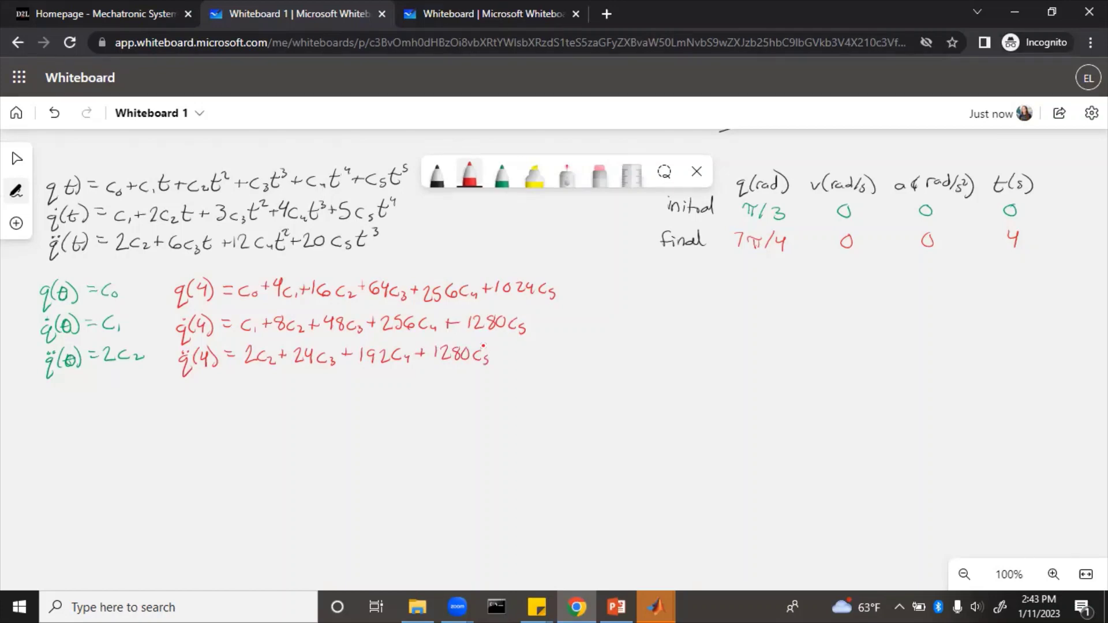
left_click(437, 173)
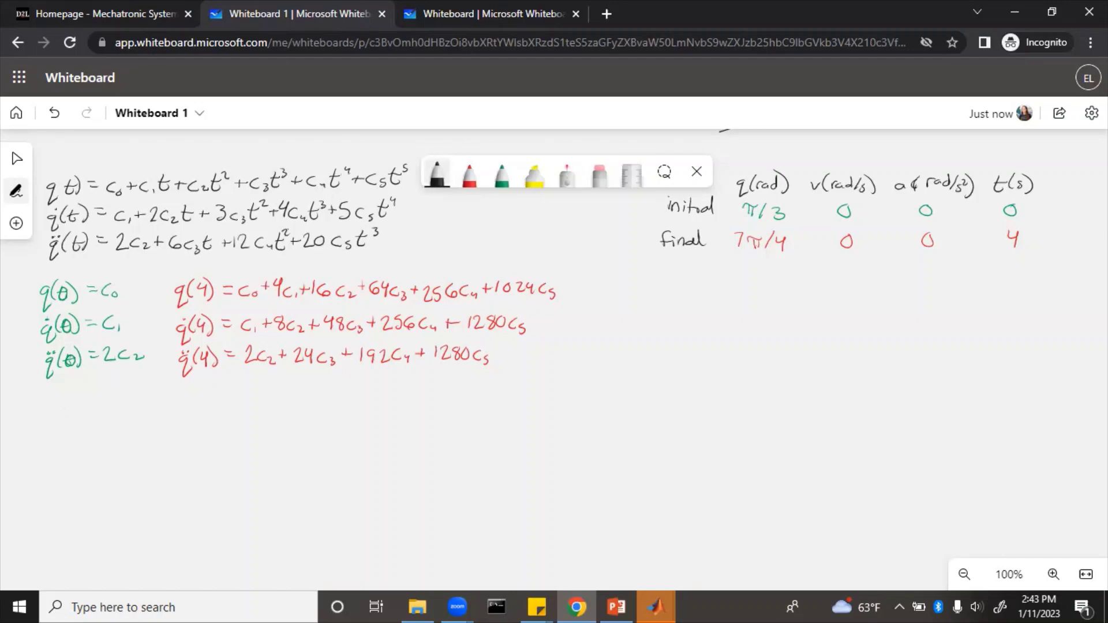
- Draw black brackets for the empty 6×6 matrix and the c₀–c₅ coefficient column vector
mouse_move(60, 412)
left_mouse_down()
mouse_move(41, 552)
mouse_move(56, 555)
left_mouse_up()
left_click_drag(298, 407, 292, 527)
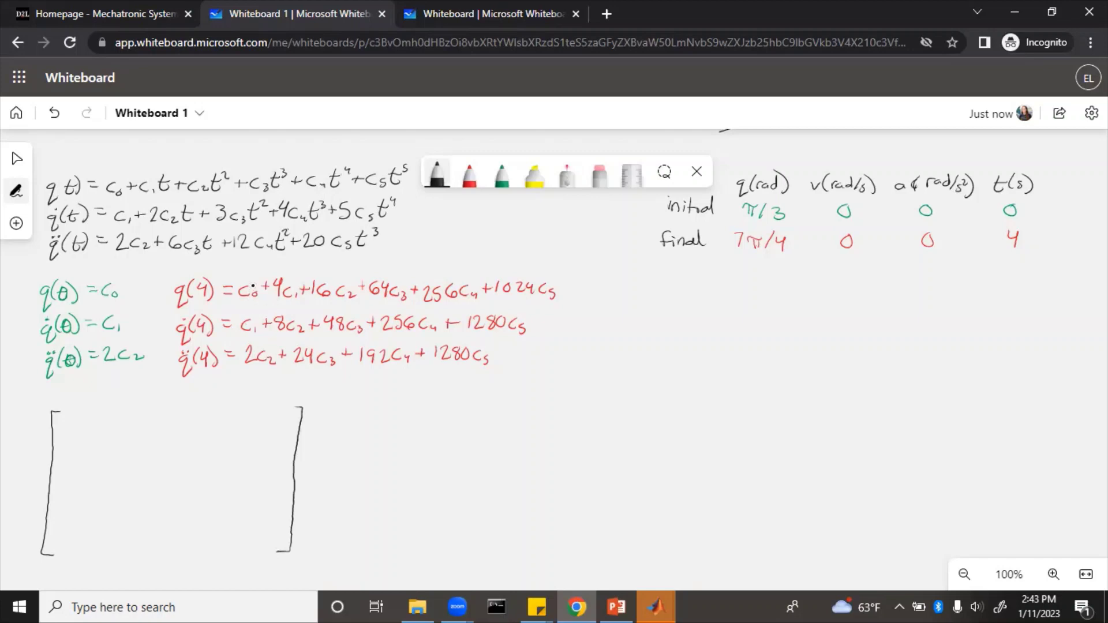
left_click_drag(317, 408, 299, 560)
mouse_move(326, 417)
left_mouse_down()
mouse_move(328, 474)
mouse_move(338, 476)
mouse_move(314, 556)
mouse_move(324, 561)
left_mouse_up()
left_click_drag(347, 407, 337, 560)
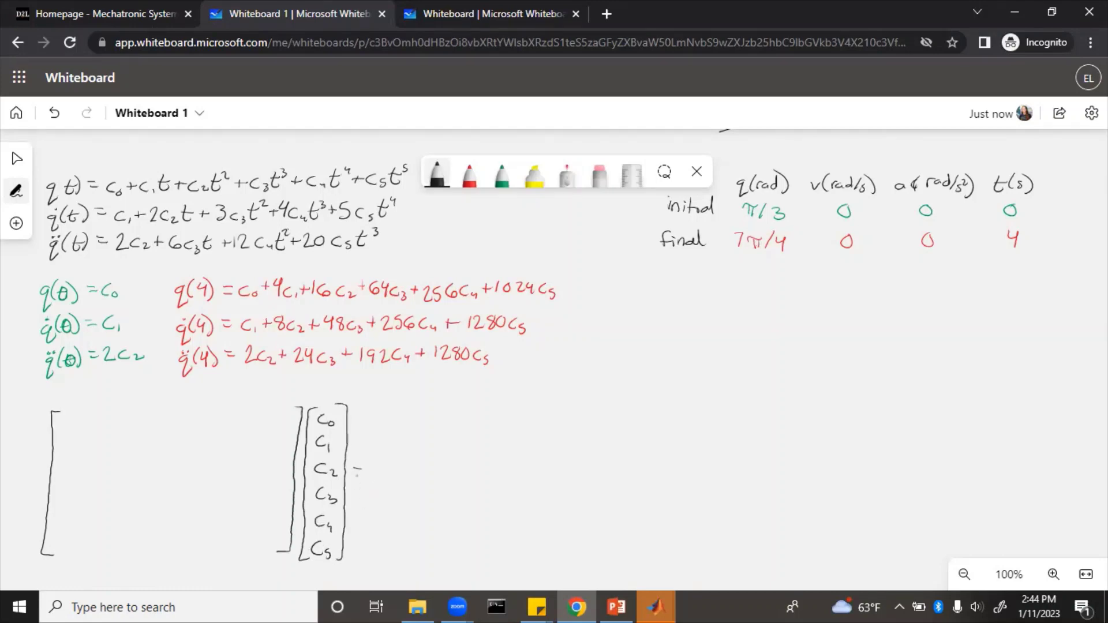
- Add an equals sign and the right-hand vector q₀, v₀, a₀, q_f, v_f, a_f
left_click_drag(384, 402, 378, 559)
mouse_move(397, 412)
left_mouse_down()
mouse_move(390, 448)
mouse_move(394, 438)
left_mouse_up()
mouse_move(402, 443)
left_mouse_down()
mouse_move(406, 474)
mouse_move(390, 501)
mouse_move(394, 513)
mouse_move(405, 508)
mouse_move(399, 551)
left_mouse_up()
left_click(405, 546)
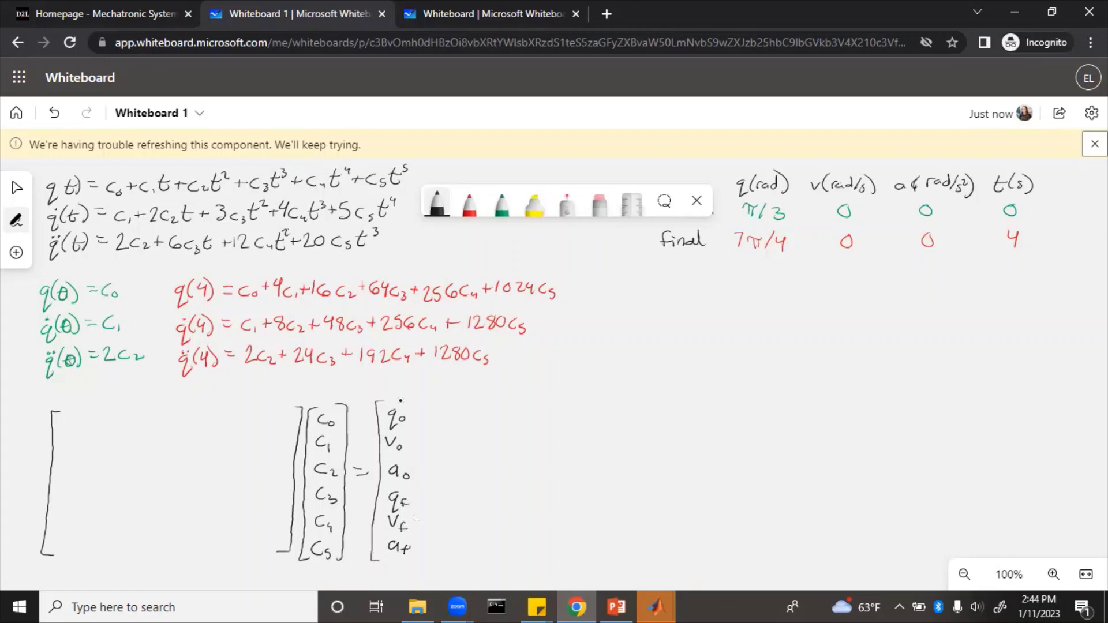
mouse_move(402, 398)
left_mouse_down()
mouse_move(413, 399)
mouse_move(422, 487)
mouse_move(415, 558)
left_mouse_up()
- Erase q₀, v₀, a₀ and write the initial values π/3, 0, 0 in green
left_click_drag(402, 477, 404, 475)
left_click(600, 205)
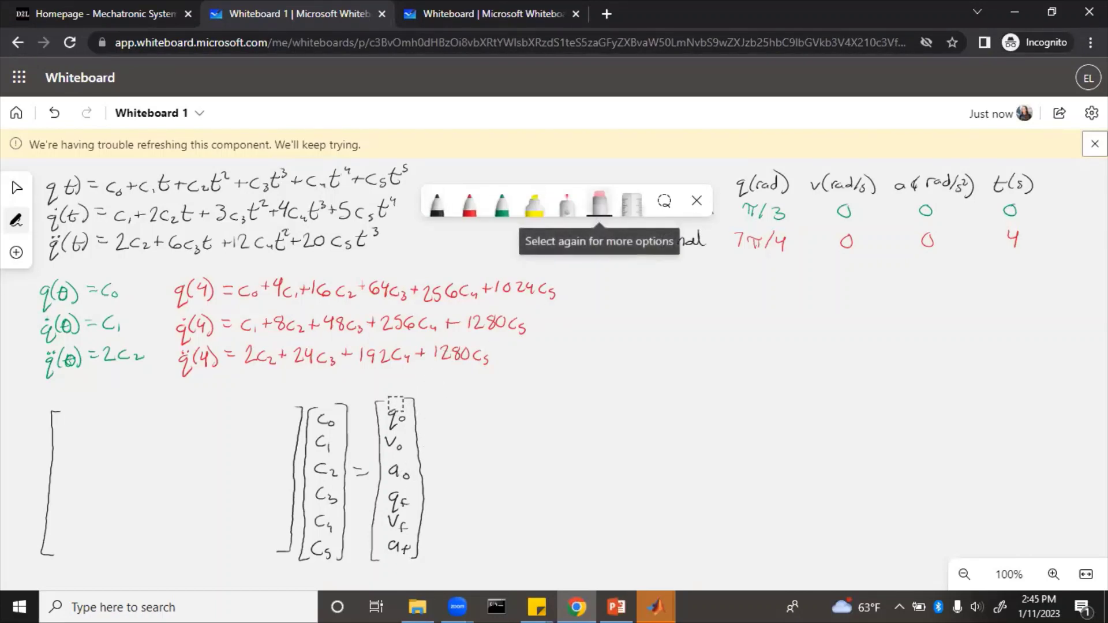
left_click_drag(392, 423, 398, 475)
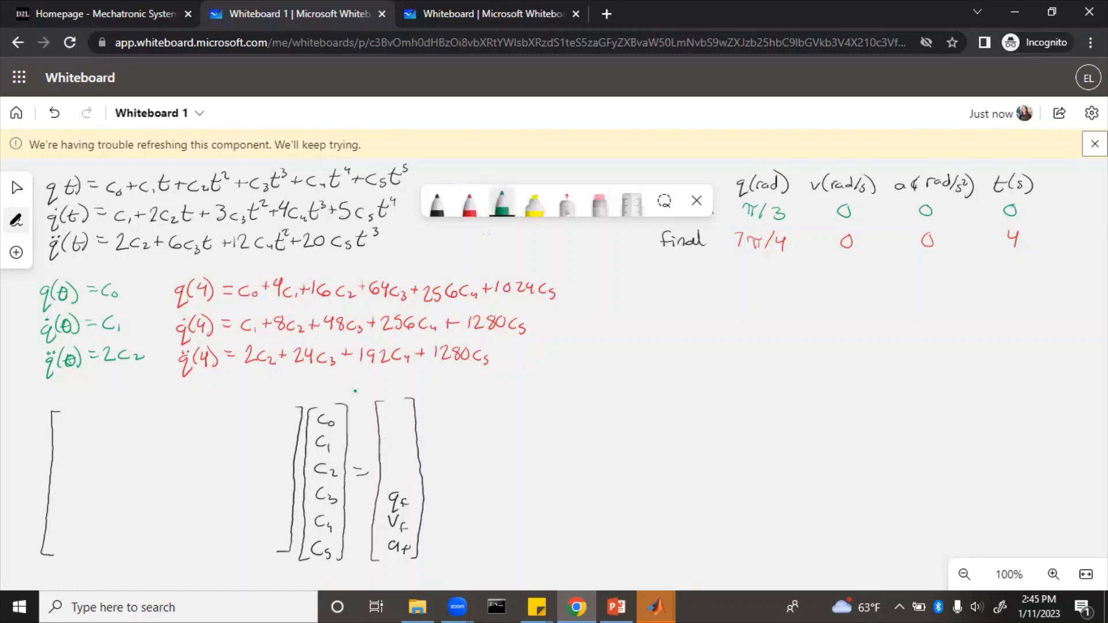
left_click_drag(388, 411, 396, 423)
left_click_drag(405, 411, 398, 469)
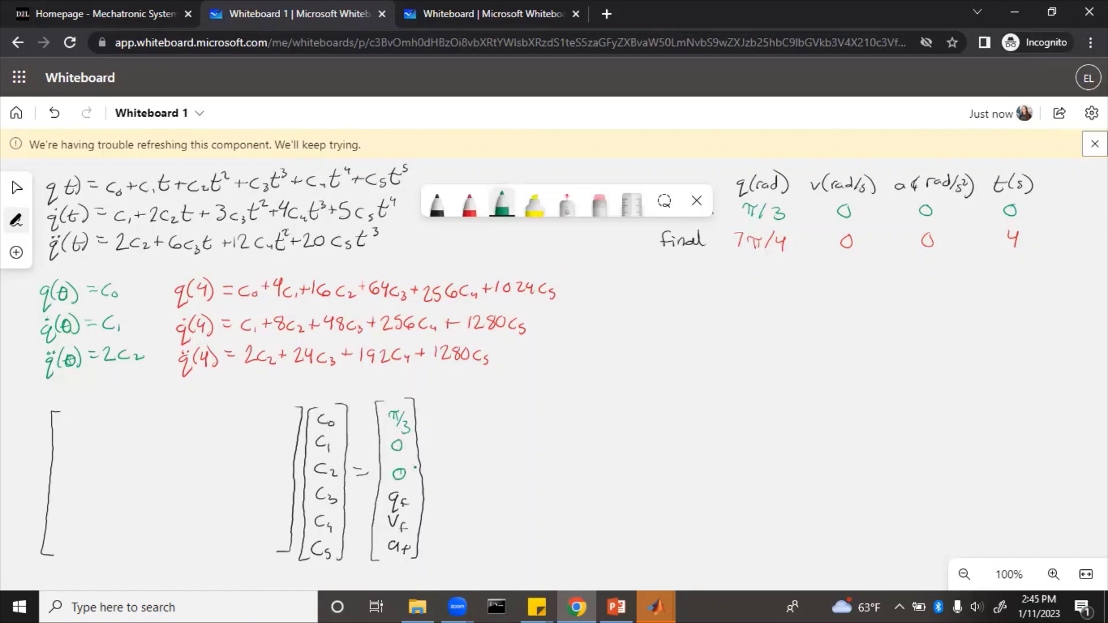
- Erase q_f, v_f, a_f and write the final values 7π/4, 0, 0 in red
left_click(600, 203)
mouse_move(395, 495)
left_mouse_down()
mouse_move(395, 543)
mouse_move(405, 532)
mouse_move(393, 517)
left_mouse_up()
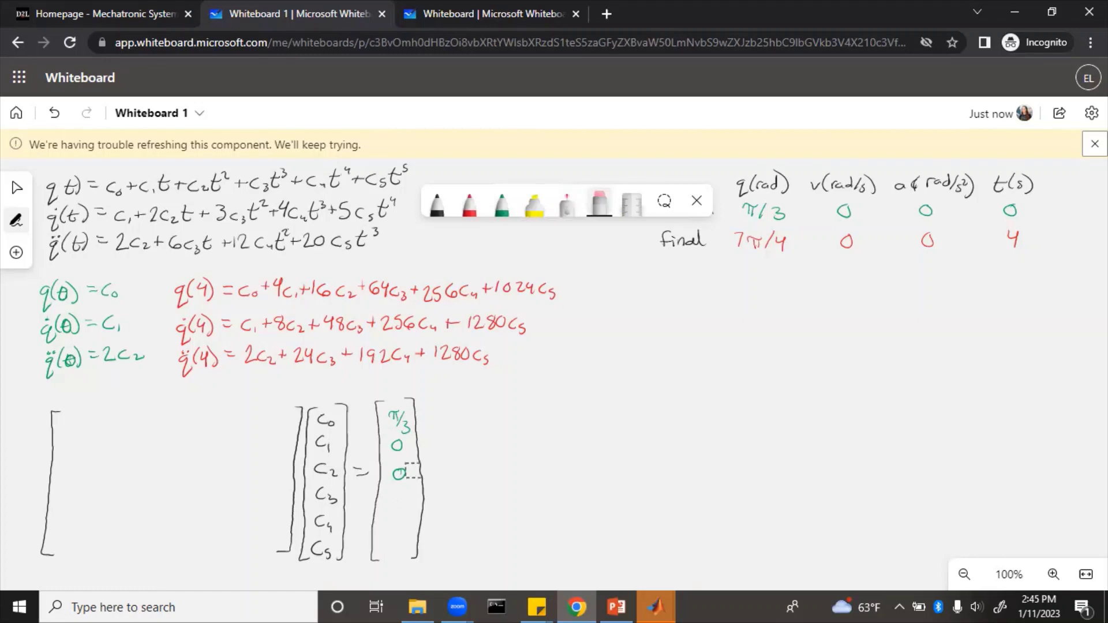
left_click(469, 202)
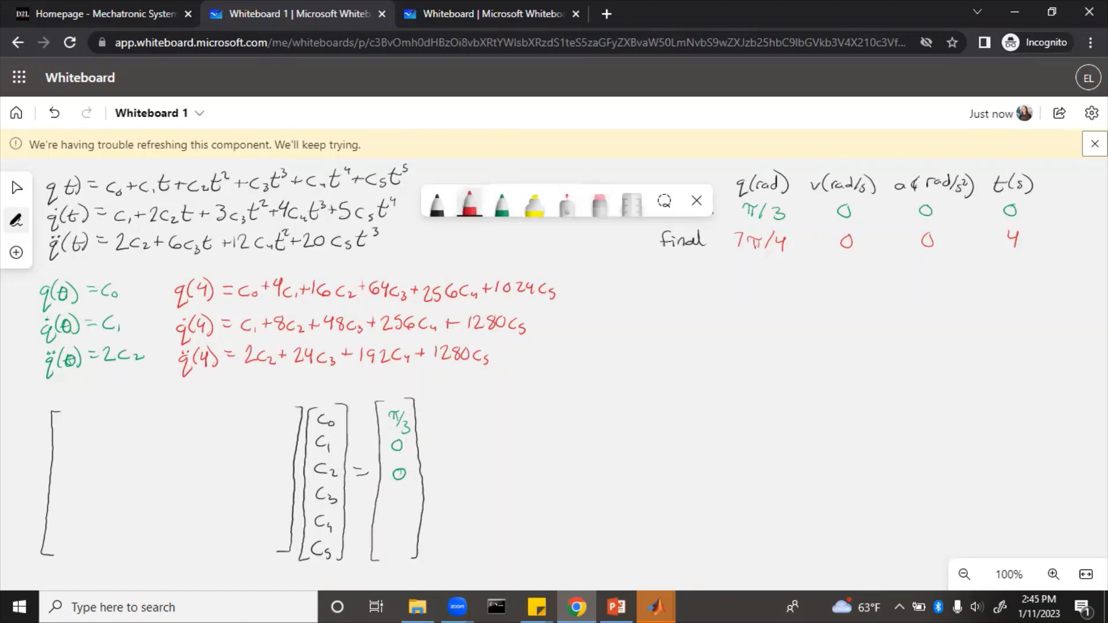
mouse_move(396, 498)
left_mouse_down()
mouse_move(420, 514)
mouse_move(398, 518)
mouse_move(389, 549)
mouse_move(400, 544)
left_mouse_up()
left_click(436, 206)
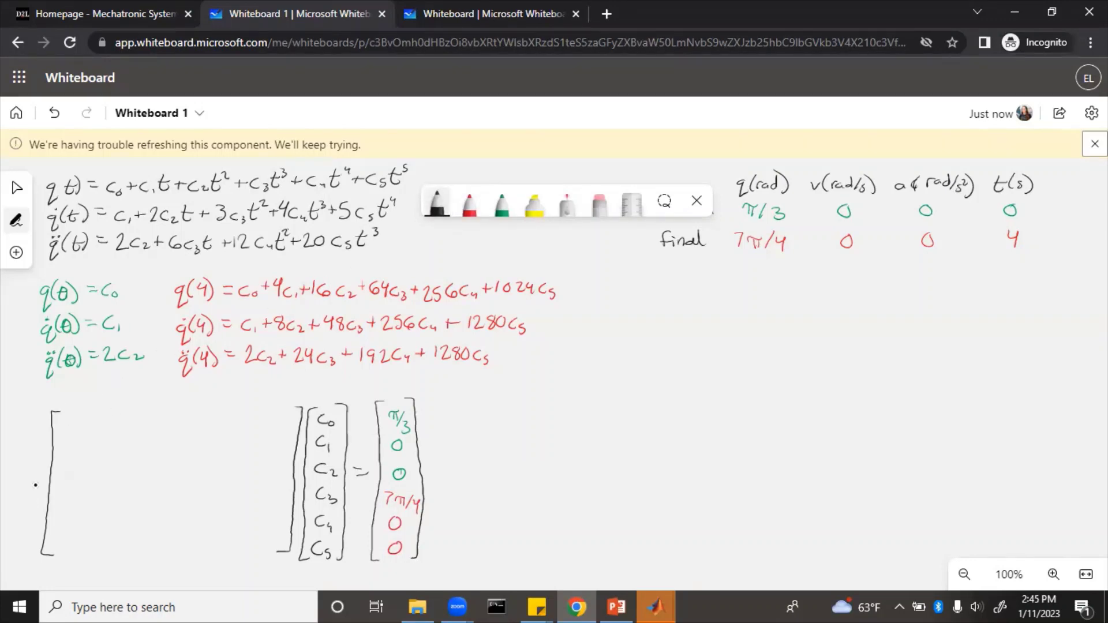
- Draw a dashed divider across the matrix, label rows q₀…a_f on the left and columns c₀–c₂ on top
left_click_drag(45, 484, 53, 483)
left_click_drag(126, 485, 290, 472)
left_click_drag(26, 421, 19, 512)
left_click(21, 491)
mouse_move(15, 512)
left_mouse_down()
mouse_move(33, 516)
mouse_move(21, 545)
mouse_move(38, 548)
left_mouse_up()
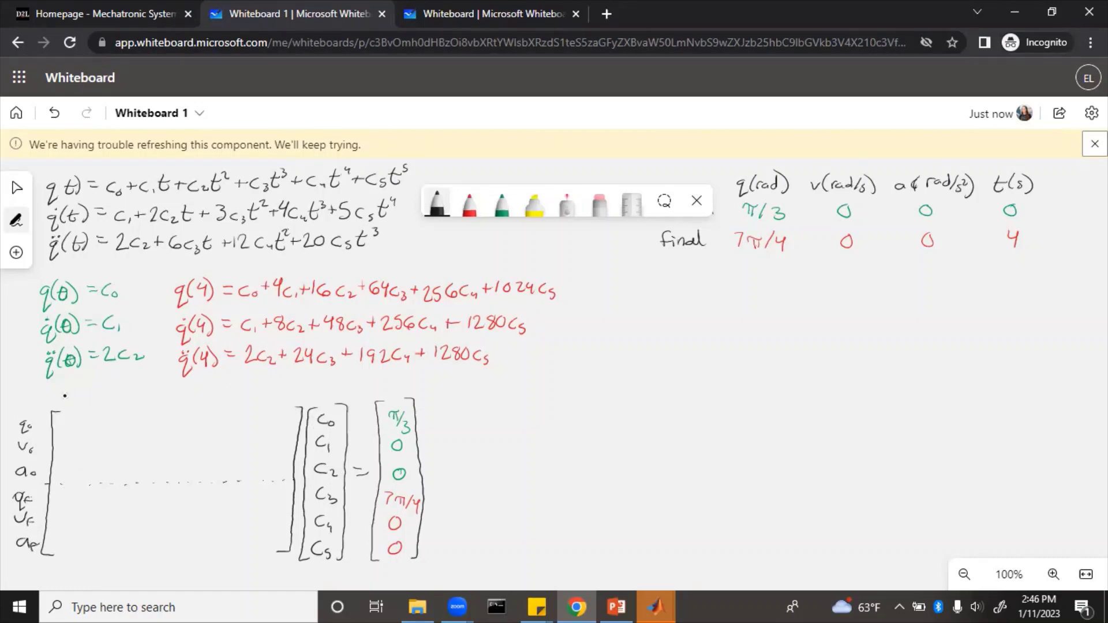
mouse_move(68, 395)
left_mouse_down()
mouse_move(69, 406)
mouse_move(109, 405)
left_mouse_up()
left_click_drag(113, 399, 241, 404)
- Label column c₄ and write the green q₀ row 1 0 0 0 0 0
left_click_drag(246, 401, 282, 407)
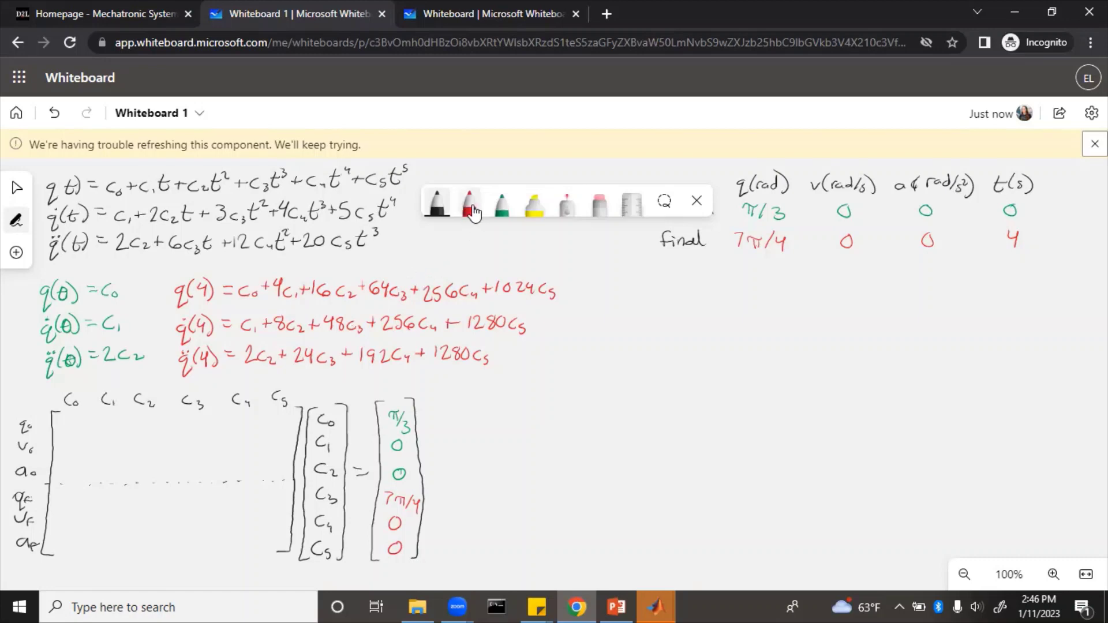
left_click(502, 208)
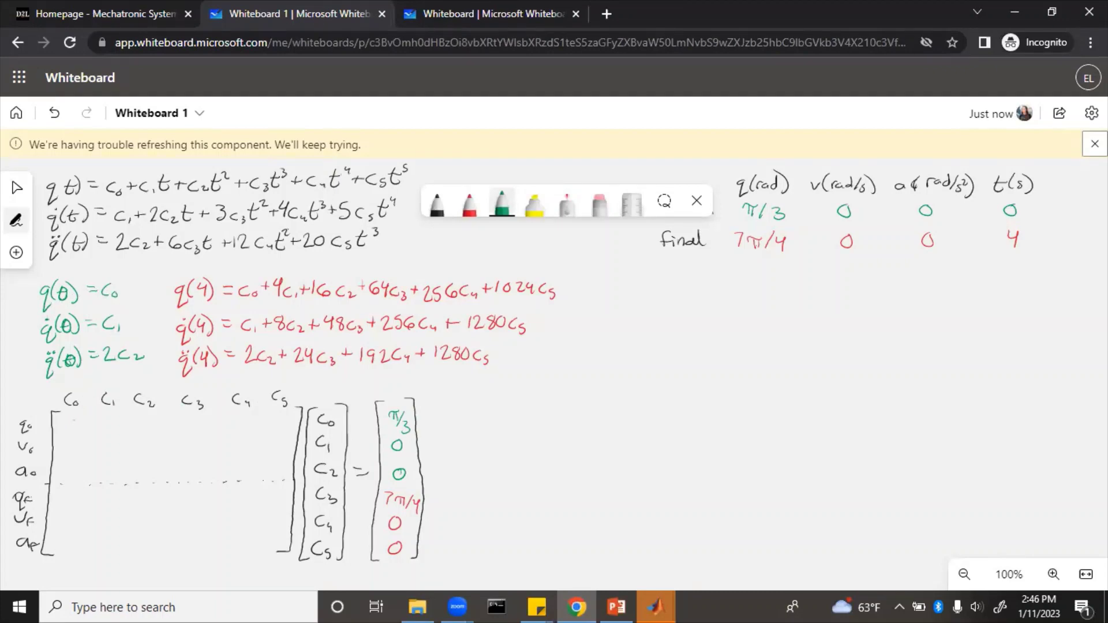
mouse_move(113, 420)
left_mouse_down()
mouse_move(106, 427)
mouse_move(145, 419)
left_mouse_up()
left_click_drag(185, 424, 279, 416)
- Write the green v₀ row 0 1 0 0 0 0 and a₀ row 0 0 2 0 0 0
mouse_move(110, 444)
left_mouse_down()
mouse_move(109, 456)
mouse_move(67, 456)
mouse_move(74, 449)
left_mouse_up()
mouse_move(145, 443)
left_mouse_down()
mouse_move(140, 452)
mouse_move(237, 439)
mouse_move(278, 447)
mouse_move(280, 438)
left_mouse_up()
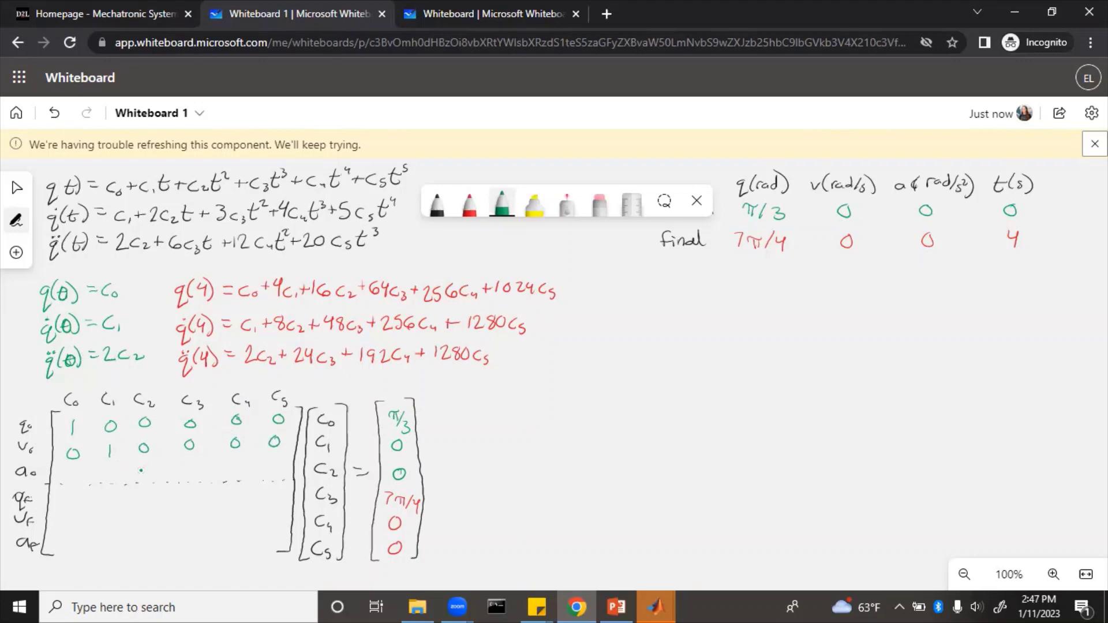
left_click_drag(142, 469, 151, 481)
left_click_drag(71, 472, 112, 471)
mouse_move(191, 463)
left_mouse_down()
mouse_move(185, 471)
mouse_move(277, 460)
left_mouse_up()
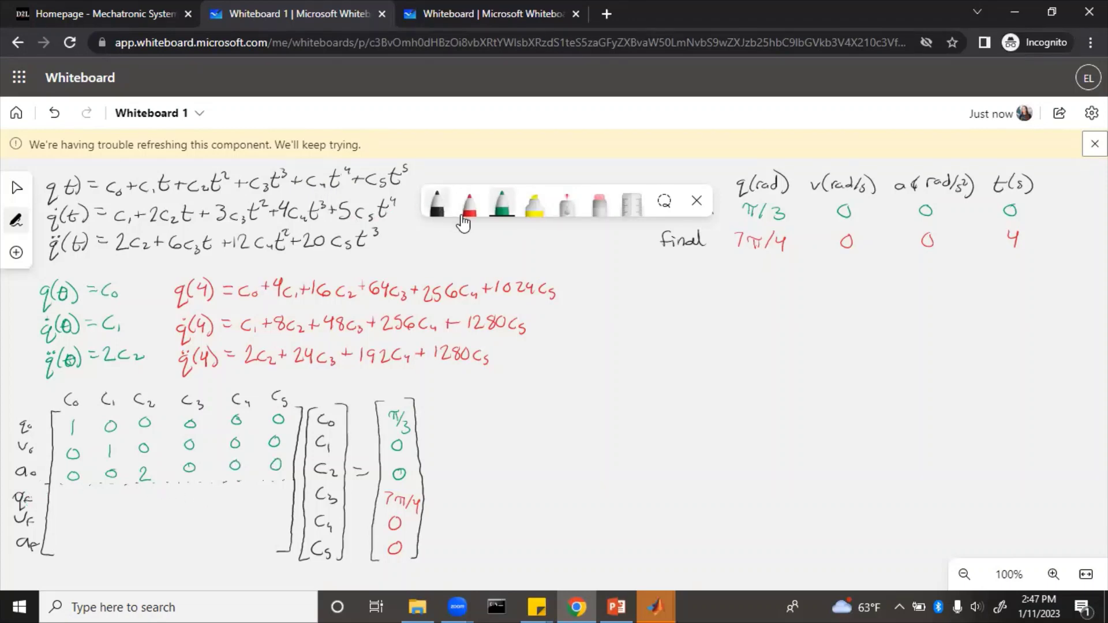
left_click(469, 205)
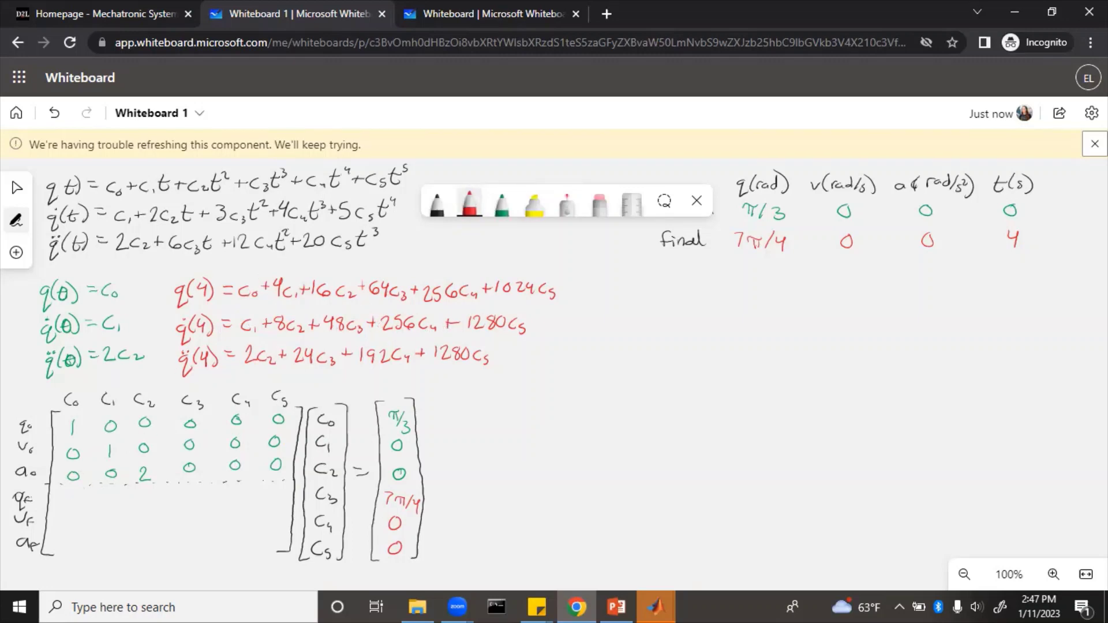
left_click_drag(69, 494, 70, 506)
left_click_drag(108, 496, 109, 512)
mouse_move(138, 495)
left_mouse_down()
mouse_move(138, 509)
mouse_move(200, 501)
left_mouse_up()
mouse_move(197, 496)
left_mouse_down()
mouse_move(197, 507)
mouse_move(230, 505)
left_mouse_up()
mouse_move(247, 493)
left_mouse_down()
mouse_move(242, 502)
mouse_move(283, 503)
left_mouse_up()
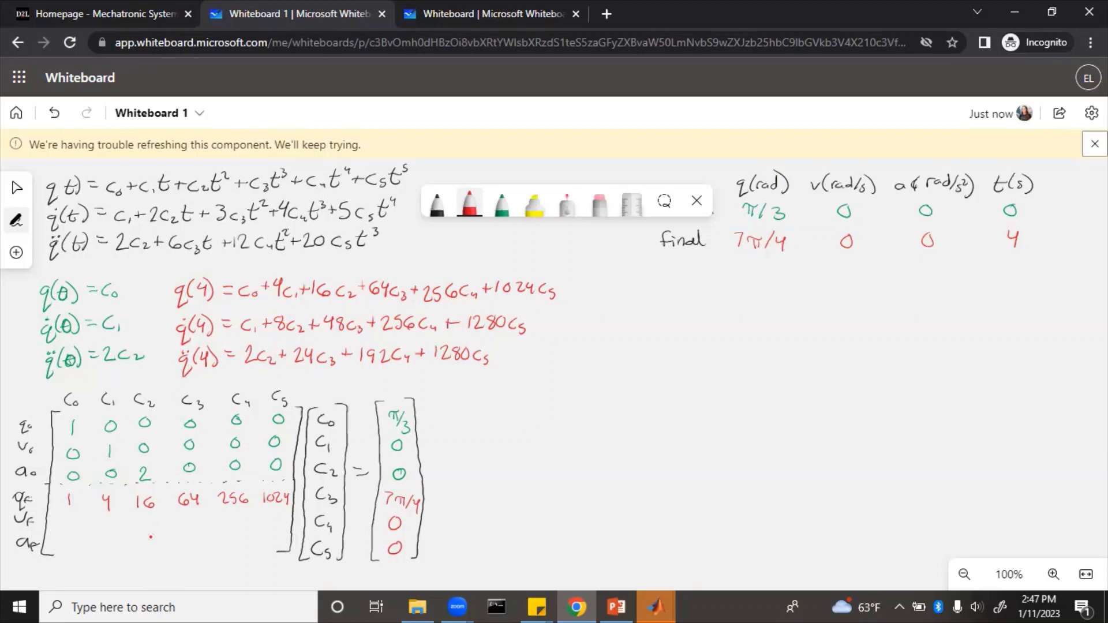
left_click_drag(73, 522, 73, 523)
mouse_move(105, 523)
left_mouse_down()
mouse_move(107, 537)
mouse_move(146, 522)
mouse_move(230, 529)
left_mouse_up()
left_click_drag(234, 519, 237, 529)
left_click_drag(247, 519, 245, 528)
mouse_move(263, 515)
left_mouse_down()
mouse_move(264, 531)
mouse_move(276, 528)
left_mouse_up()
mouse_move(281, 515)
left_mouse_down()
mouse_move(280, 527)
mouse_move(285, 518)
left_mouse_up()
left_click_drag(69, 543, 109, 544)
mouse_move(143, 543)
left_mouse_down()
mouse_move(152, 555)
mouse_move(186, 551)
left_mouse_up()
left_click_drag(192, 542, 223, 553)
left_click_drag(235, 542, 232, 554)
left_click_drag(239, 542, 250, 553)
left_click_drag(263, 539, 264, 551)
left_click_drag(267, 538, 281, 544)
left_click_drag(287, 534, 287, 535)
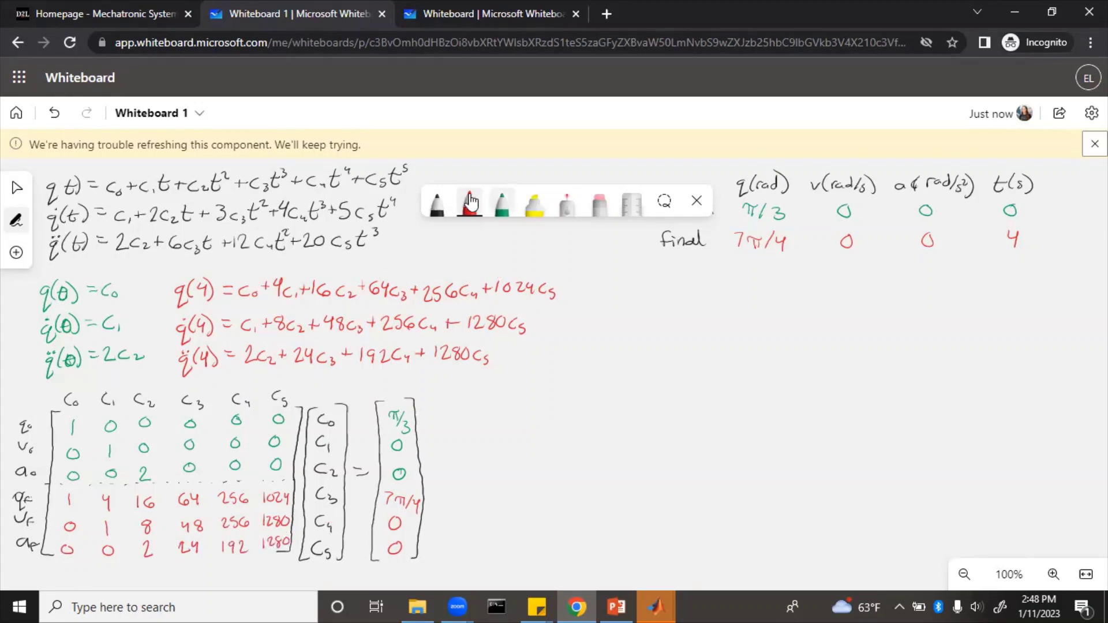
- In black, write TC = Q above the matrix with an arrow to C = T⁻¹Q
left_click(437, 209)
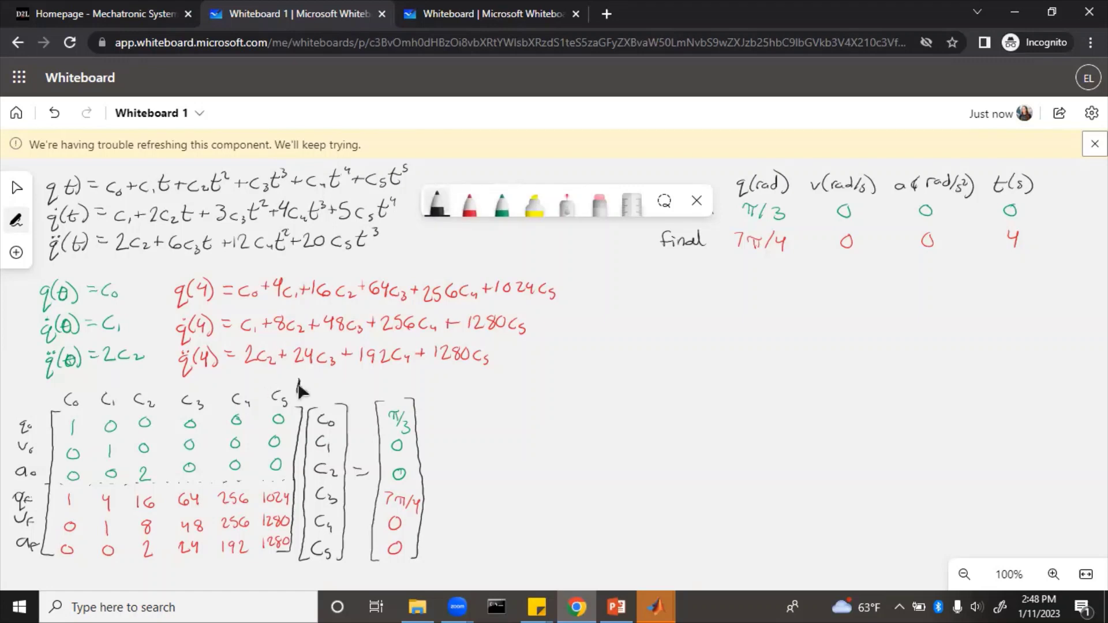
mouse_move(328, 384)
left_mouse_down()
mouse_move(328, 398)
mouse_move(362, 386)
left_mouse_up()
mouse_move(385, 379)
left_mouse_down()
mouse_move(376, 385)
mouse_move(396, 393)
mouse_move(529, 390)
mouse_move(522, 397)
mouse_move(580, 383)
left_mouse_up()
mouse_move(569, 386)
left_mouse_down()
mouse_move(589, 390)
mouse_move(603, 375)
mouse_move(622, 388)
mouse_move(629, 376)
left_mouse_up()
left_click_drag(631, 384, 638, 391)
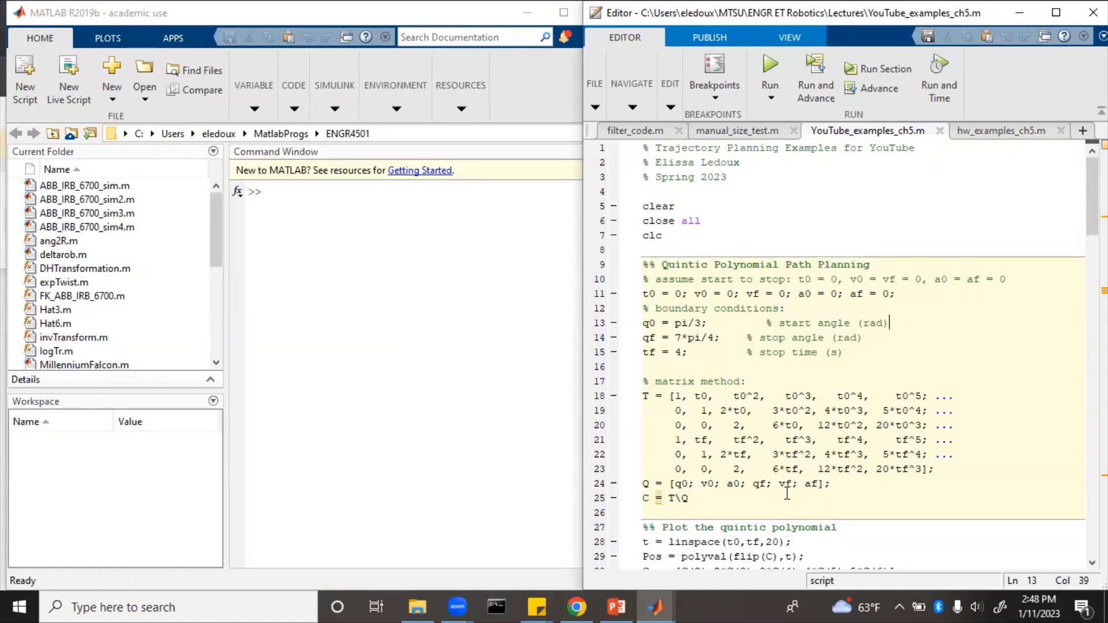
- Run the MATLAB matrix-method section and highlight the first coefficient 1.0472 of C
left_click(752, 502)
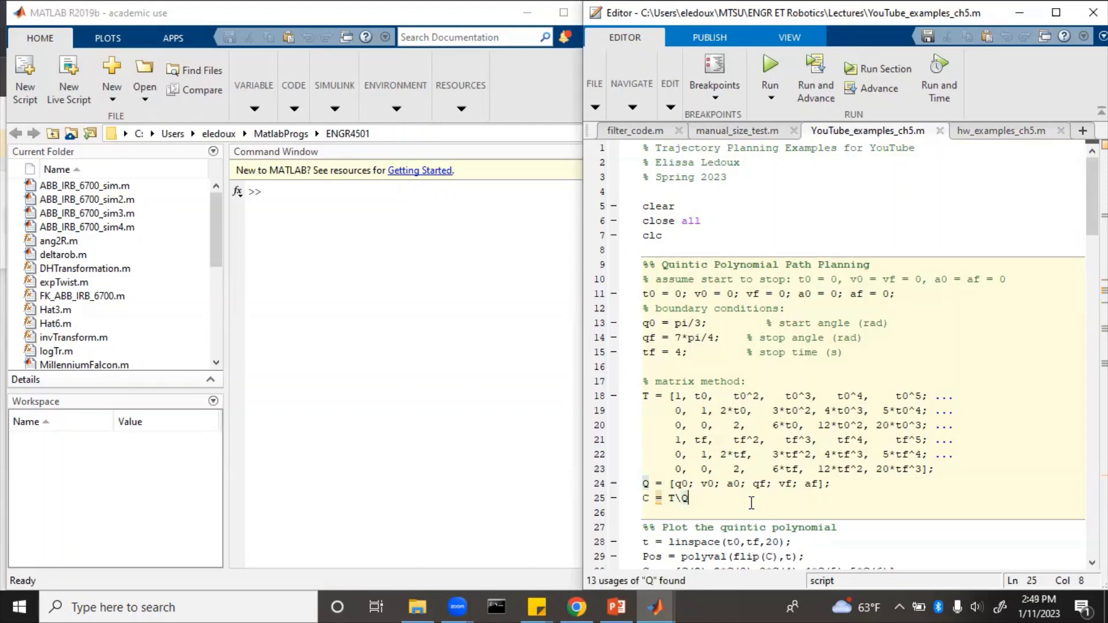
left_click(886, 70)
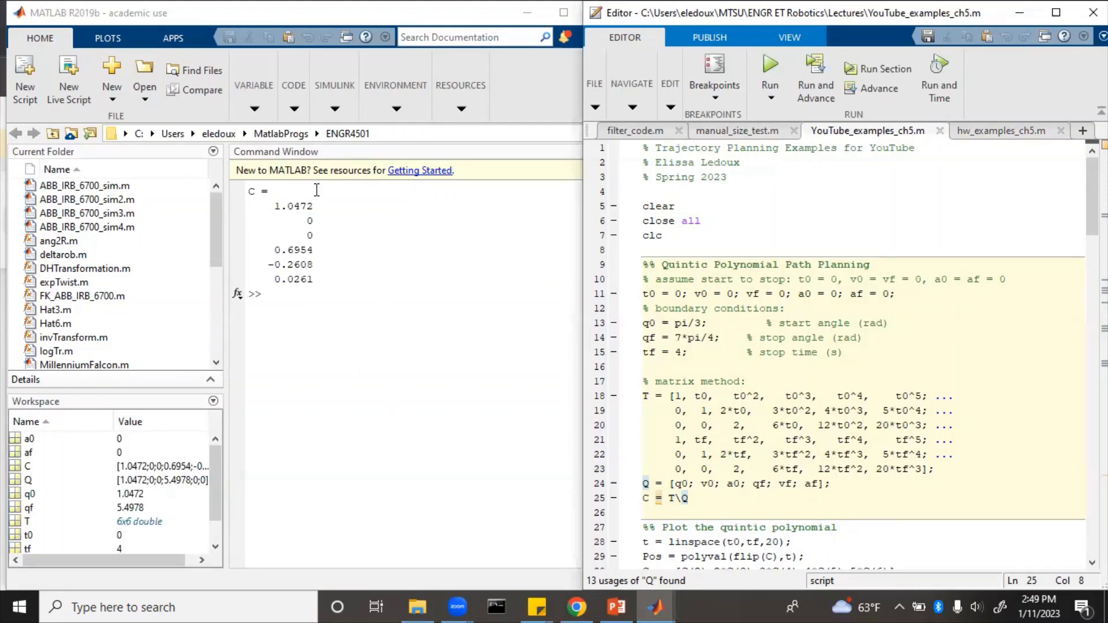
left_click_drag(306, 205, 277, 213)
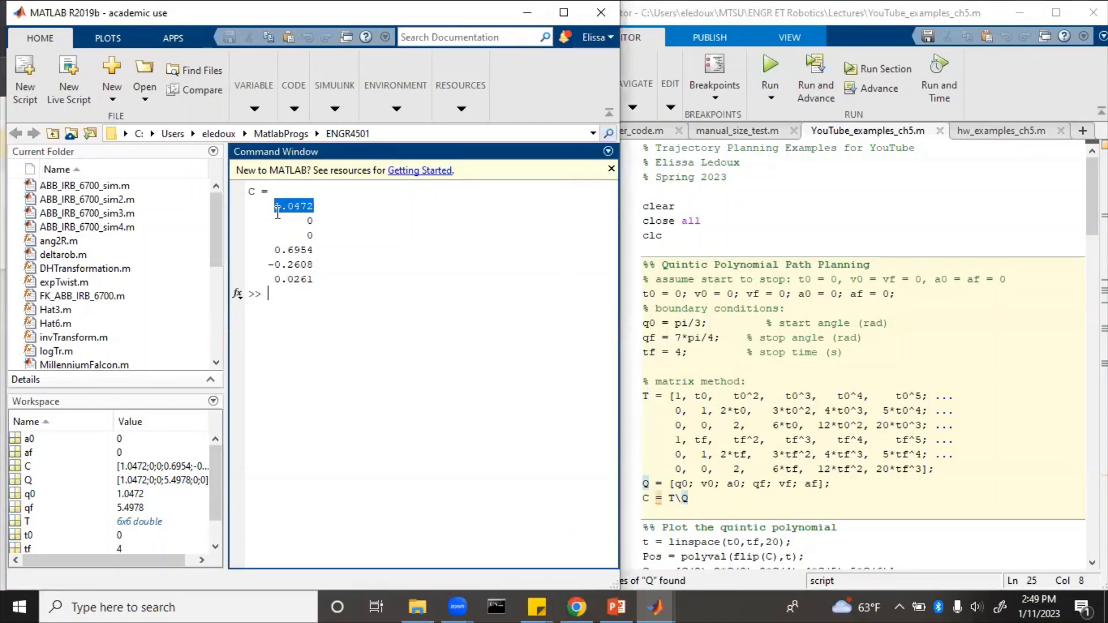
left_click(315, 221)
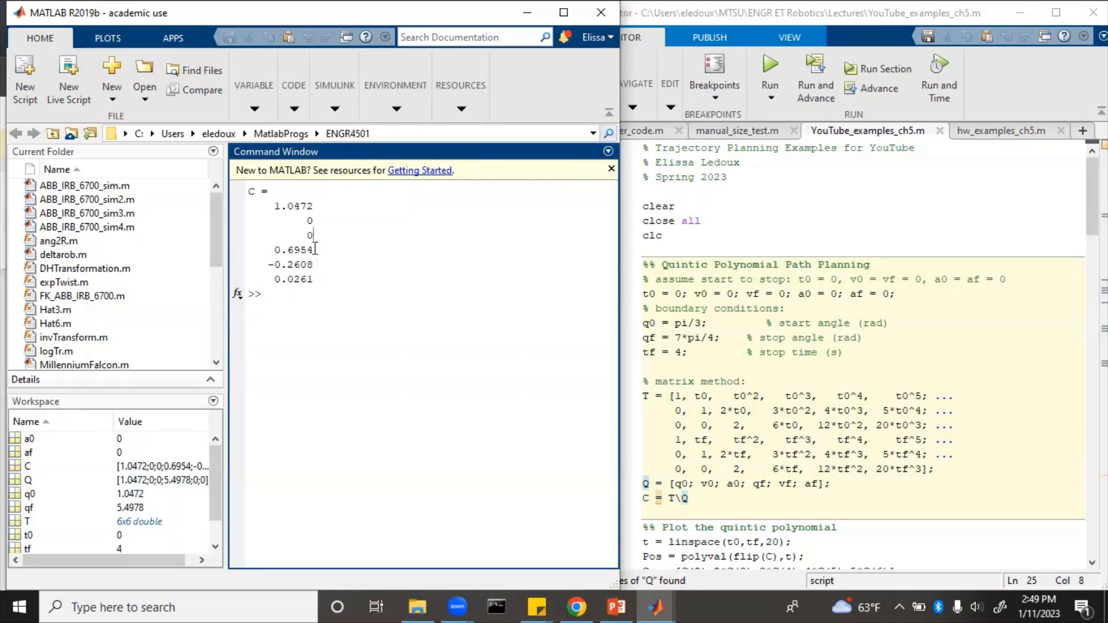
- Point out coefficients 0.6954, -0.2608, 0.0261 and write q(t) with them on the whiteboard
left_click(313, 250)
left_click(314, 267)
left_click(316, 279)
left_click(576, 607)
mouse_move(741, 297)
left_mouse_down()
mouse_move(1030, 298)
mouse_move(638, 301)
mouse_move(857, 265)
mouse_move(637, 277)
left_mouse_up()
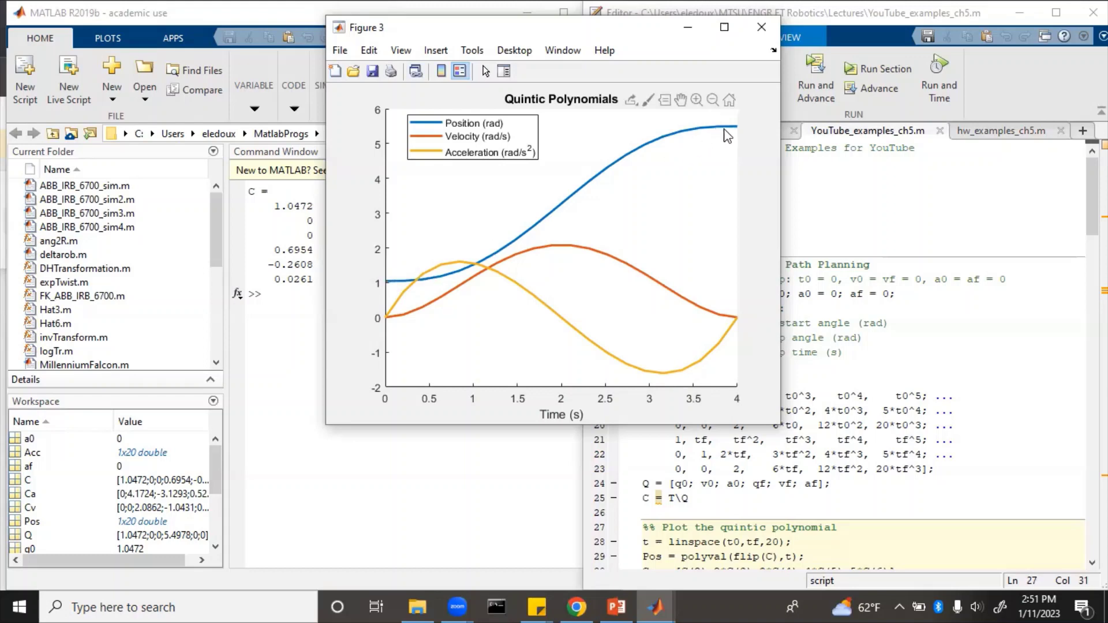
- Pin a datatip on the Quintic Polynomials curves to check values at 0 s and 4 s
mouse_move(739, 126)
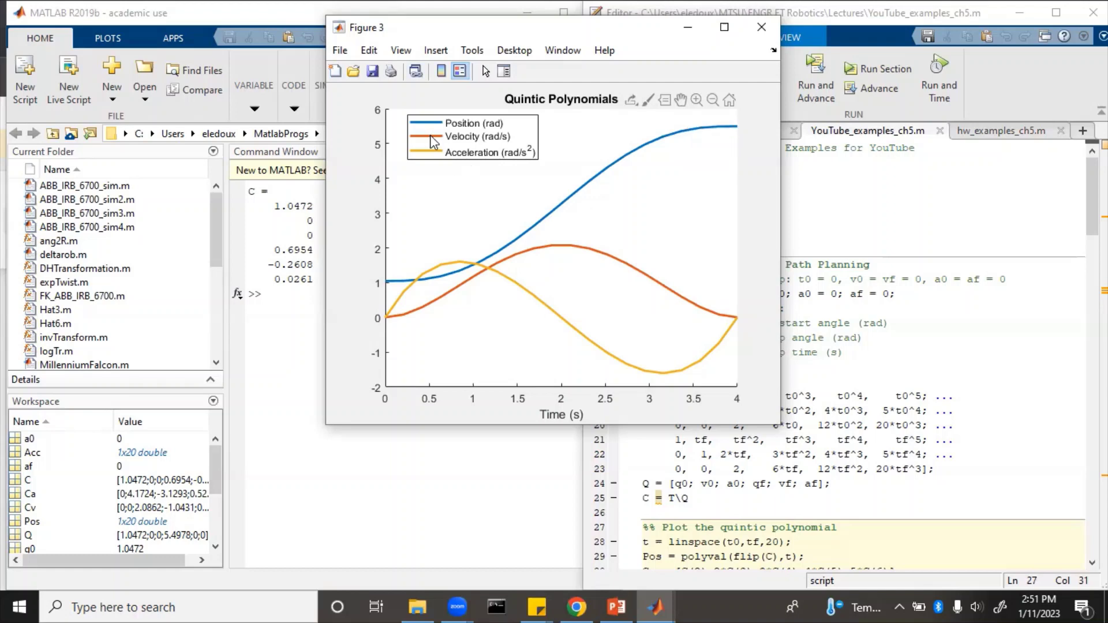
left_click(387, 316)
mouse_move(738, 322)
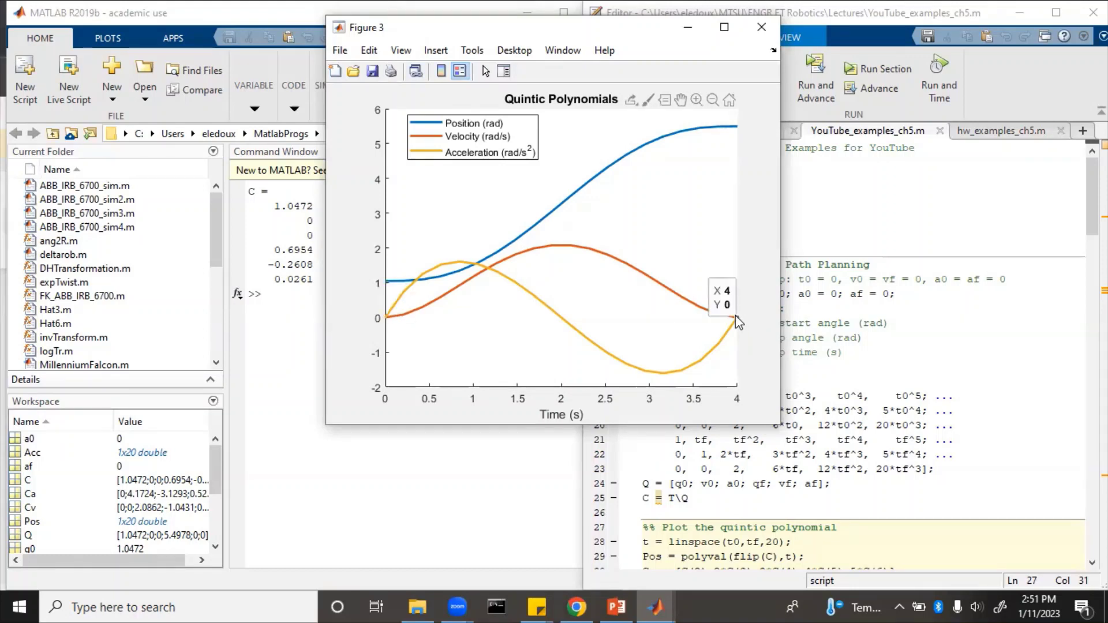